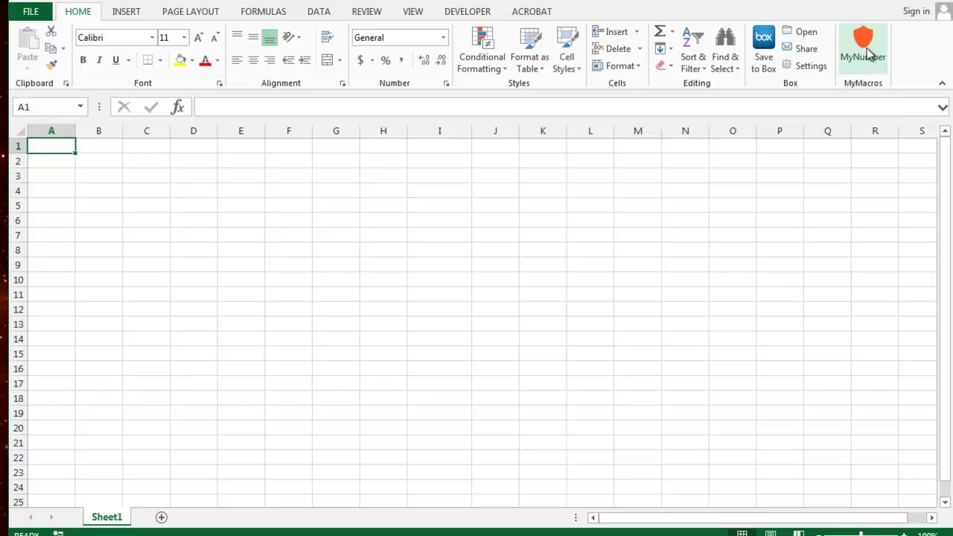
Step: Enter 123231234 in cell D2 and run the MyNumber macro on that cell
{"action": "left_click", "coordinate": [188, 162]}
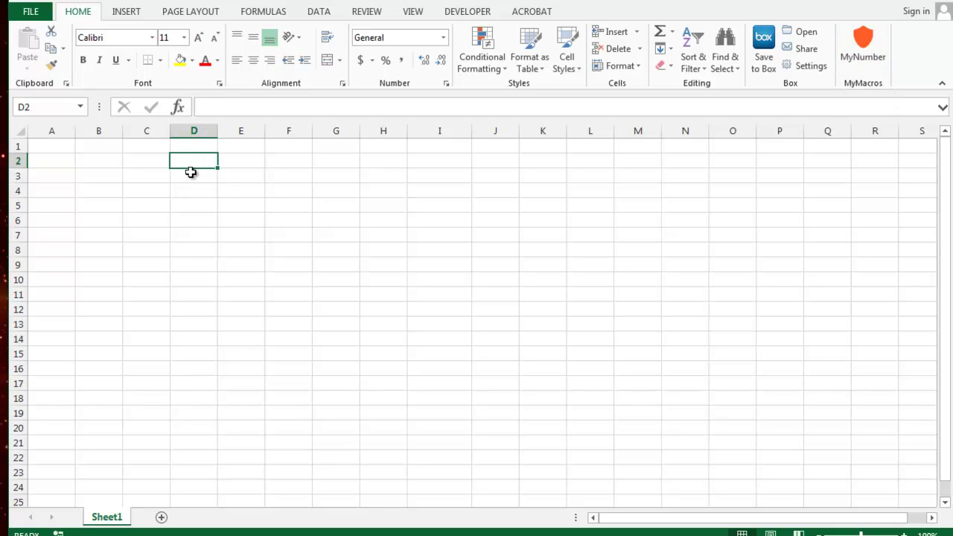
{"action": "type", "text": "123"}
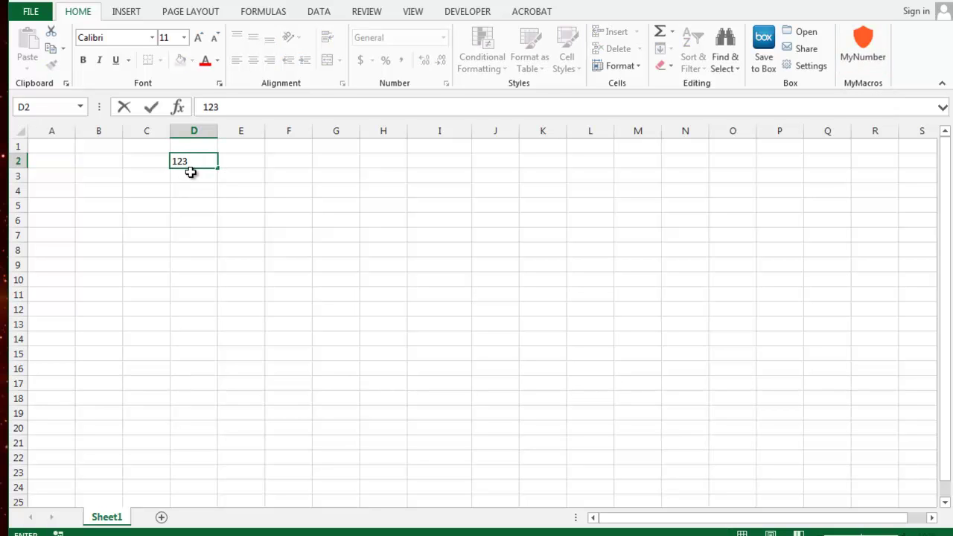
{"action": "type", "text": "231234"}
{"action": "left_click", "coordinate": [284, 217]}
{"action": "left_click", "coordinate": [192, 159]}
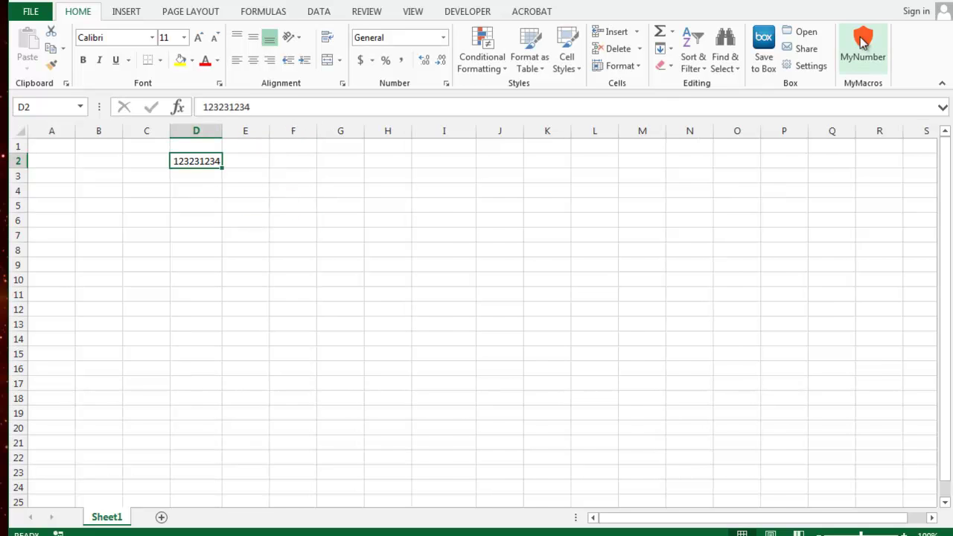
{"action": "left_click", "coordinate": [862, 41]}
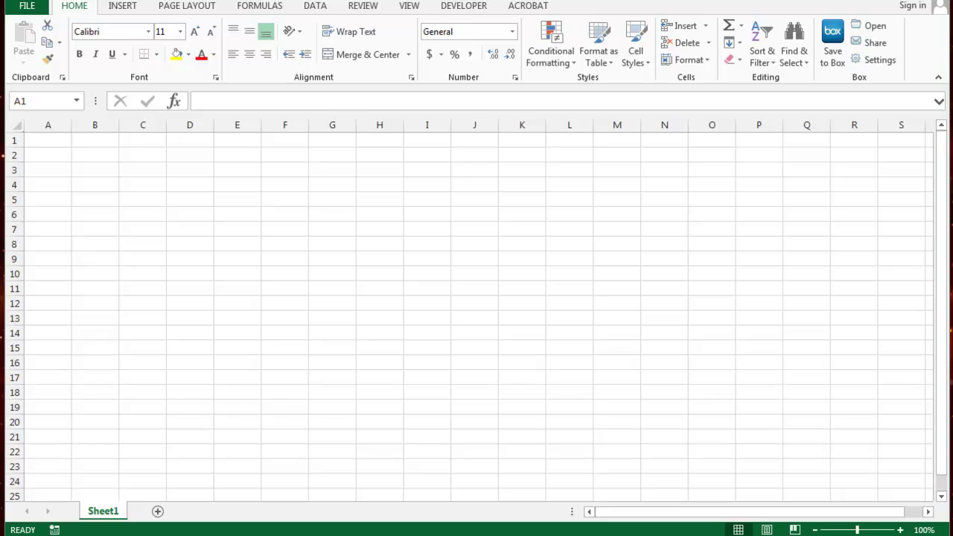
Step: Start recording a macro named PNumber, stored in the Personal Macro Workbook, with a description explaining the ##-###-#### formatting and two example numbers
{"action": "left_click", "coordinate": [410, 9]}
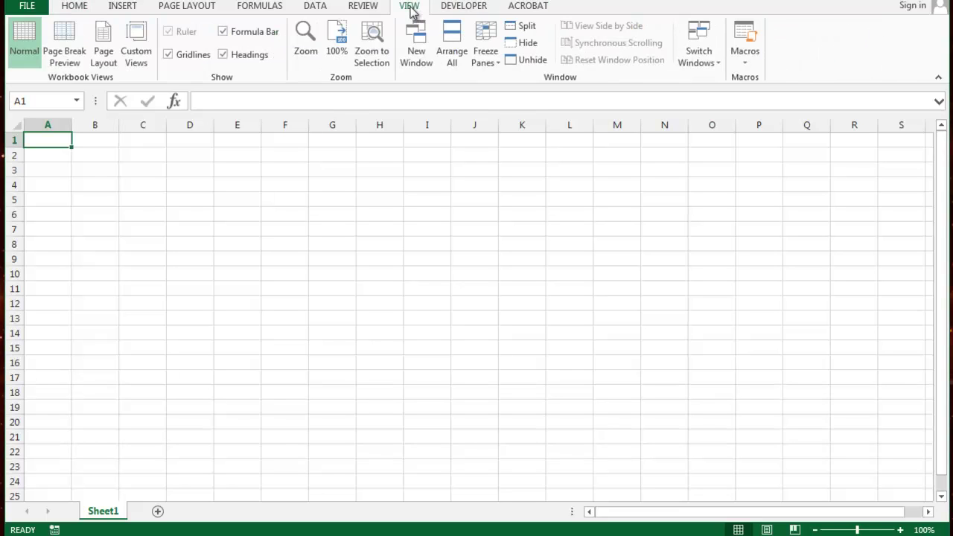
{"action": "left_click", "coordinate": [747, 69]}
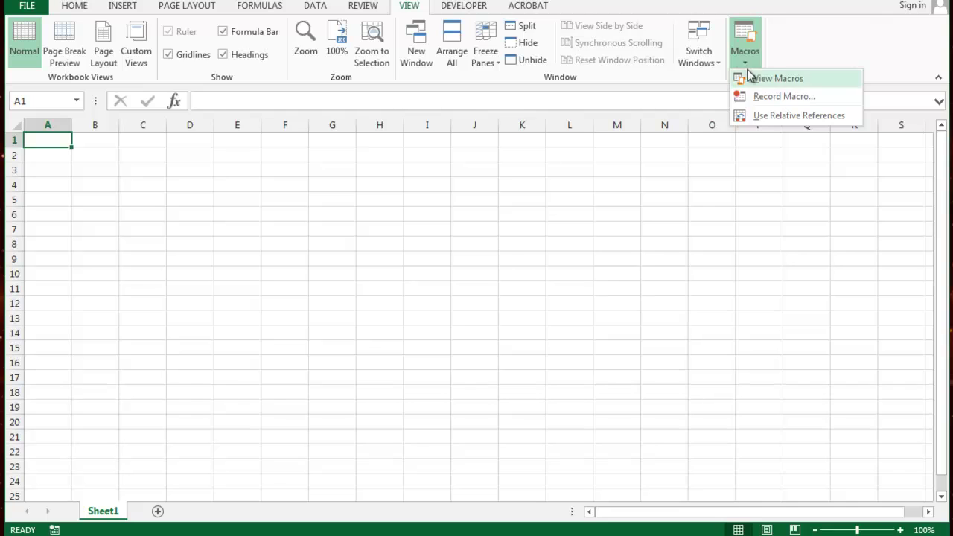
{"action": "left_click", "coordinate": [775, 97]}
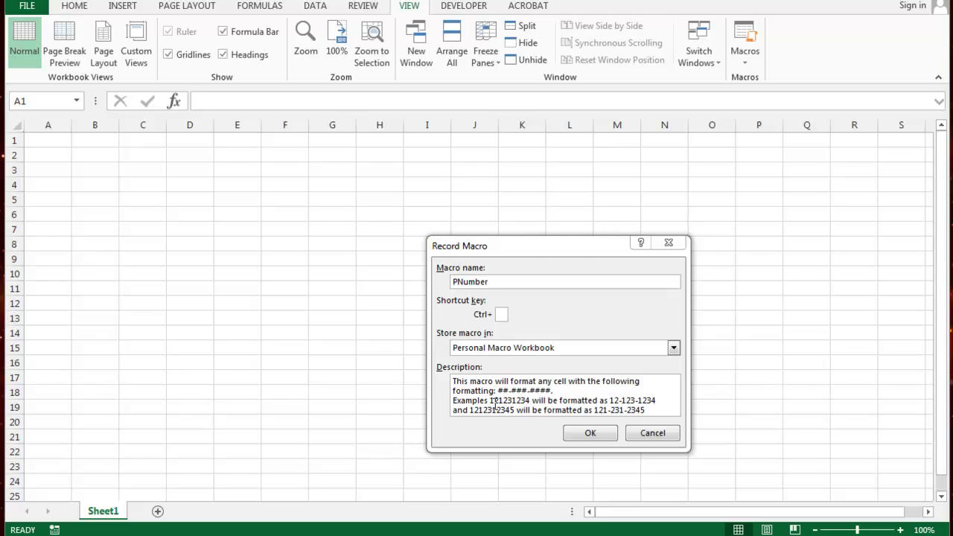
{"action": "left_click_drag", "start_coordinate": [492, 404], "coordinate": [531, 405]}
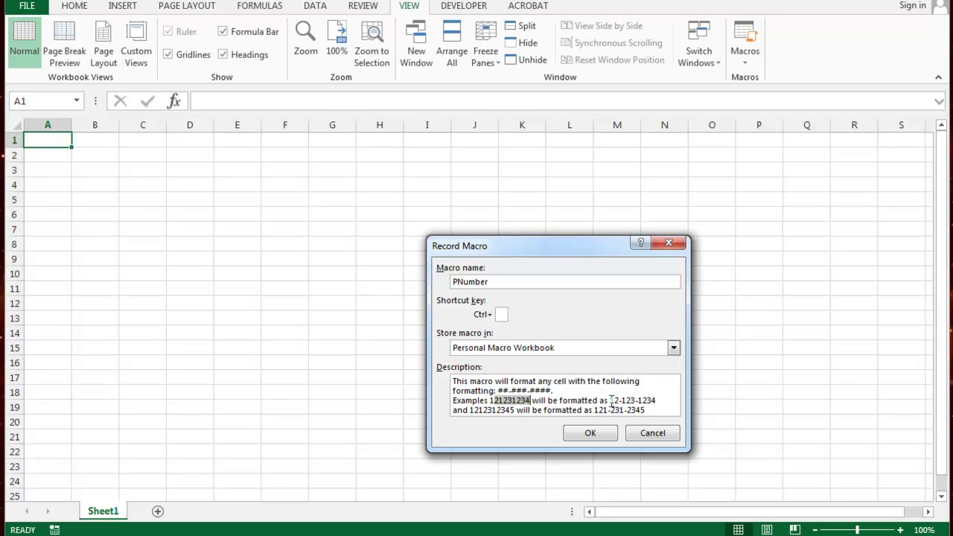
{"action": "left_click_drag", "start_coordinate": [610, 400], "coordinate": [656, 400]}
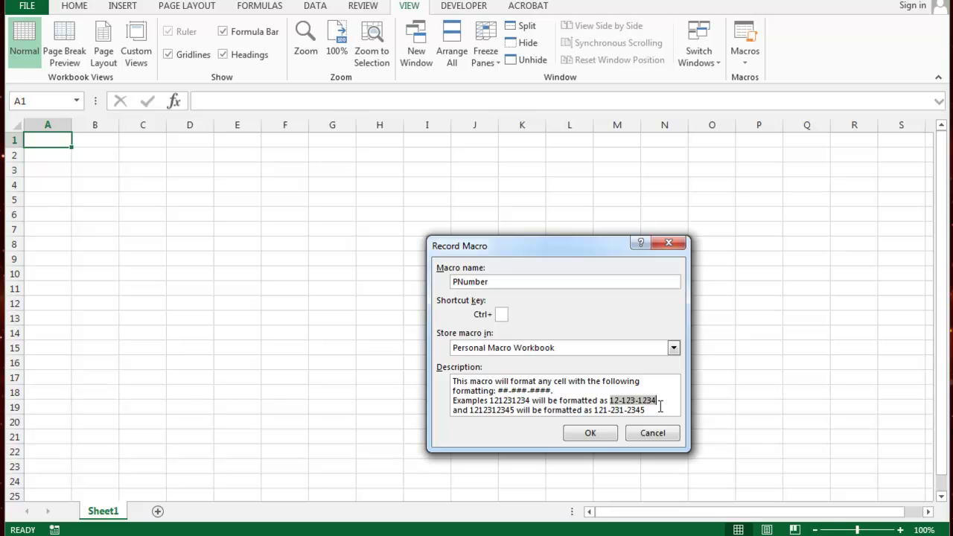
{"action": "left_click_drag", "start_coordinate": [594, 410], "coordinate": [608, 410]}
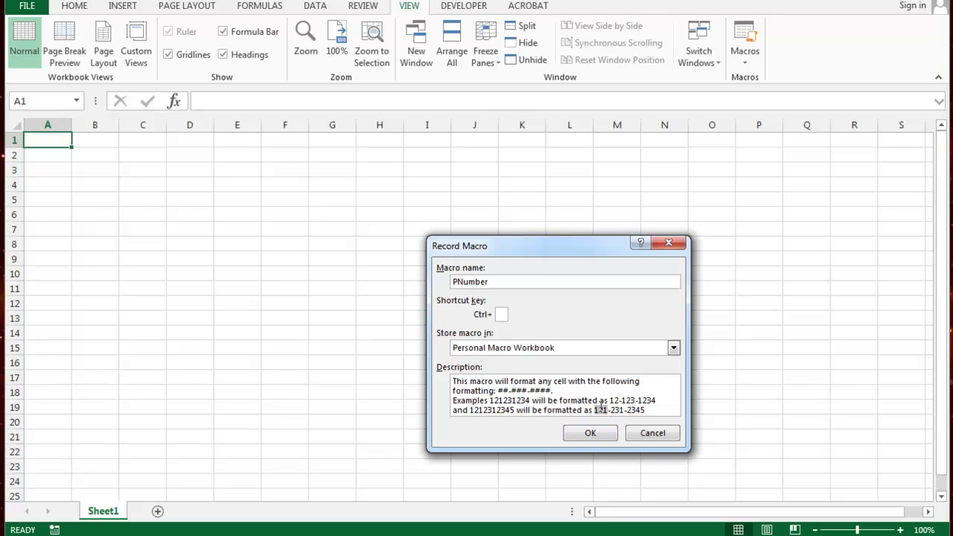
{"action": "left_click_drag", "start_coordinate": [610, 411], "coordinate": [646, 410]}
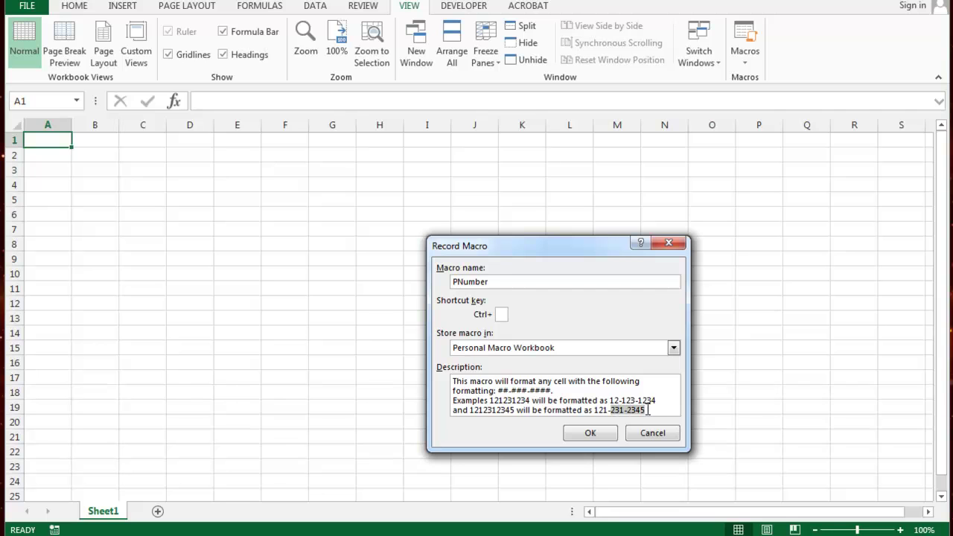
{"action": "left_click", "coordinate": [591, 433]}
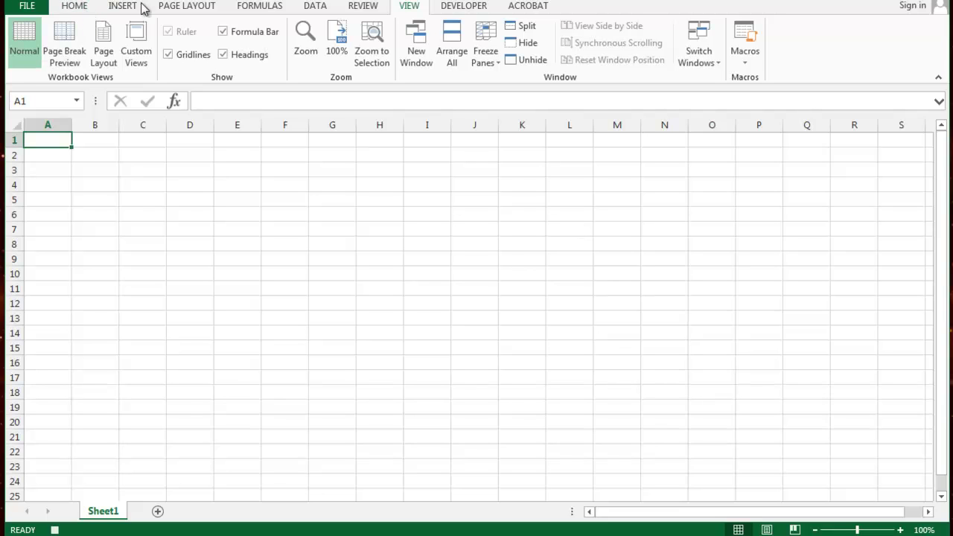
Step: Apply the custom number format ##-###-#### to cell A1
{"action": "left_click", "coordinate": [74, 6]}
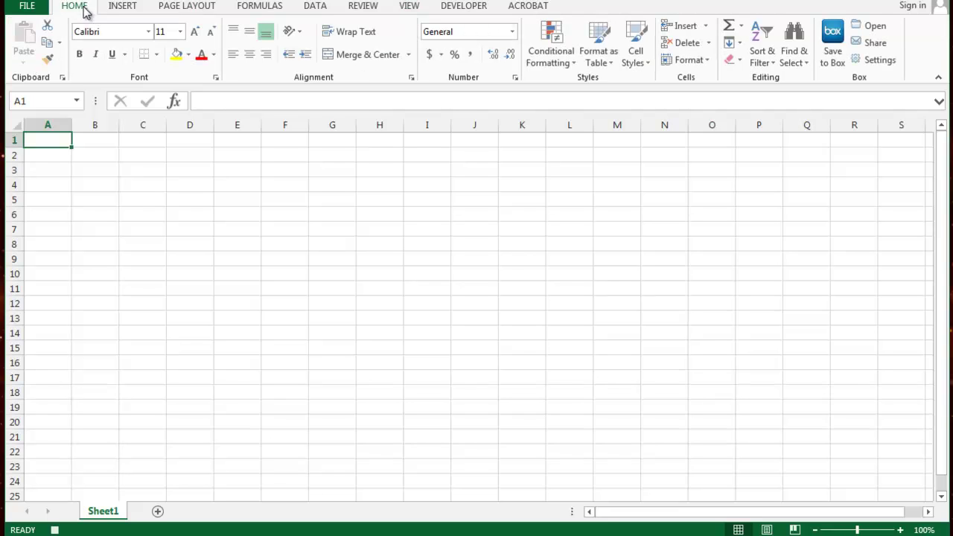
{"action": "left_click", "coordinate": [513, 34]}
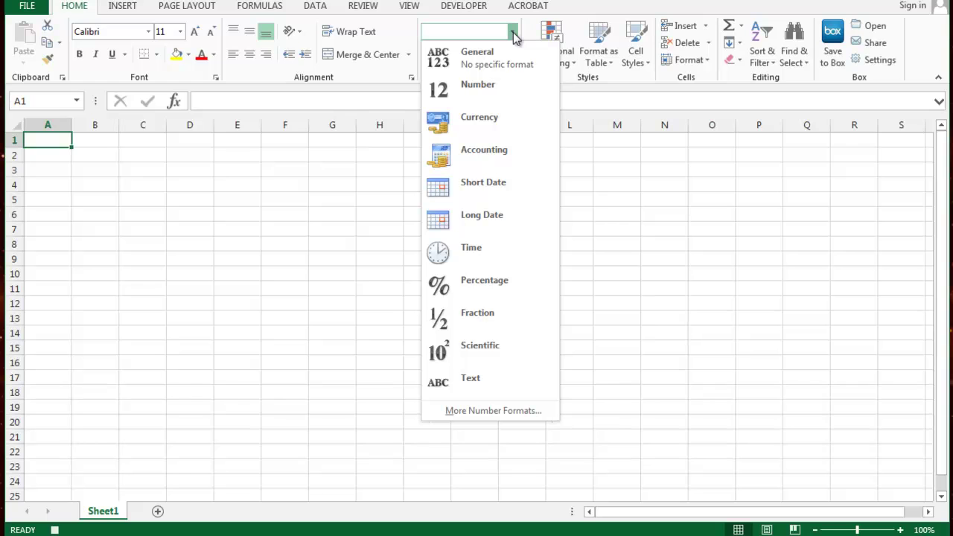
{"action": "left_click", "coordinate": [531, 408]}
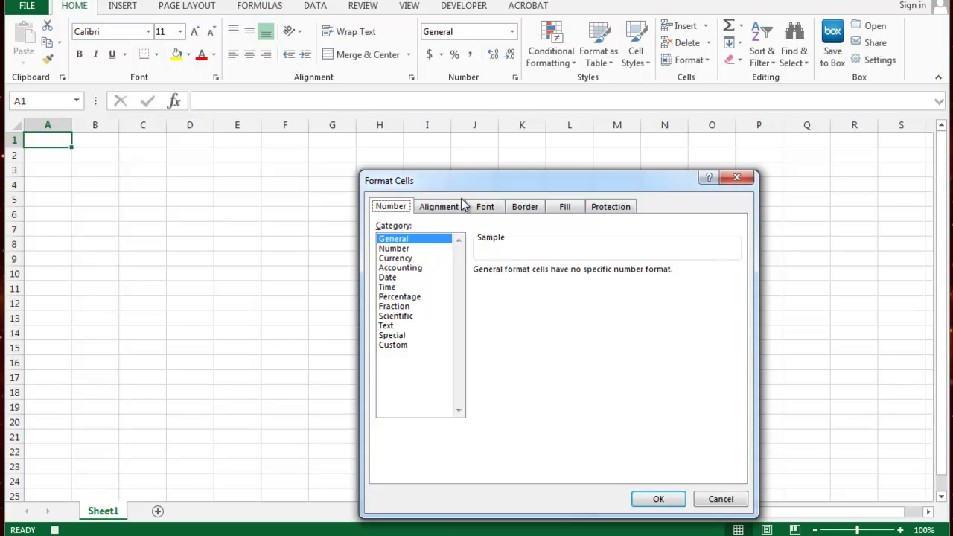
{"action": "left_click", "coordinate": [408, 347]}
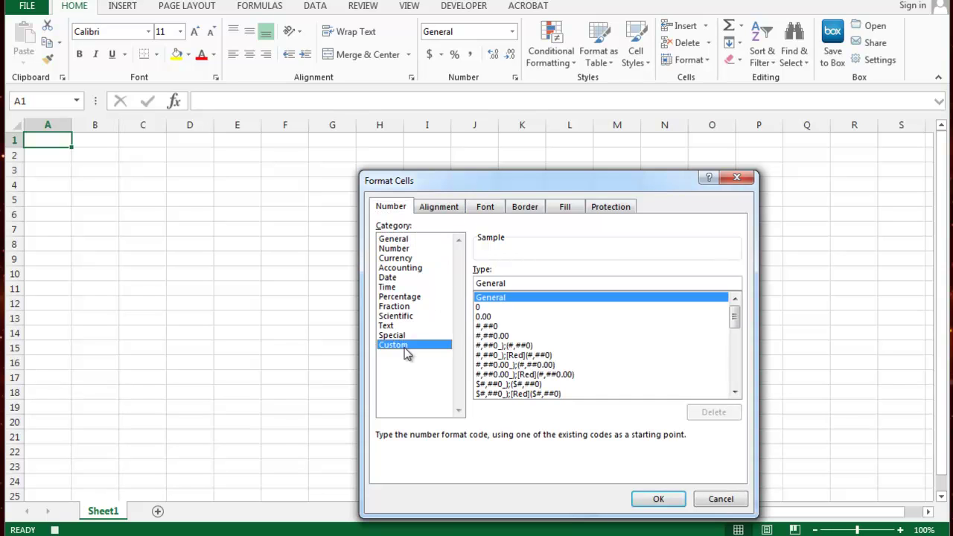
{"action": "double_click", "coordinate": [494, 283]}
{"action": "type", "text": "###"}
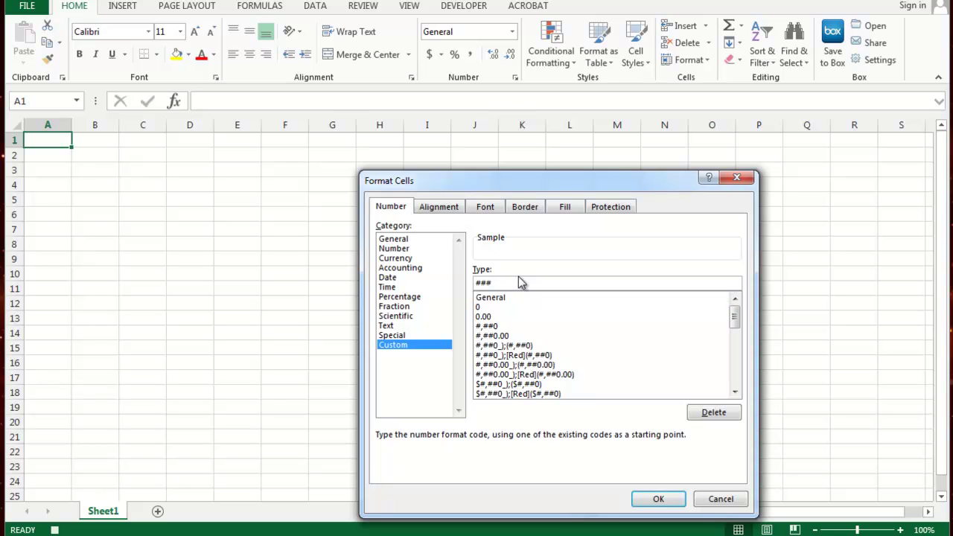
{"action": "key", "text": "BackSpace"}
{"action": "type", "text": ".###.####"}
{"action": "left_click", "coordinate": [664, 502]}
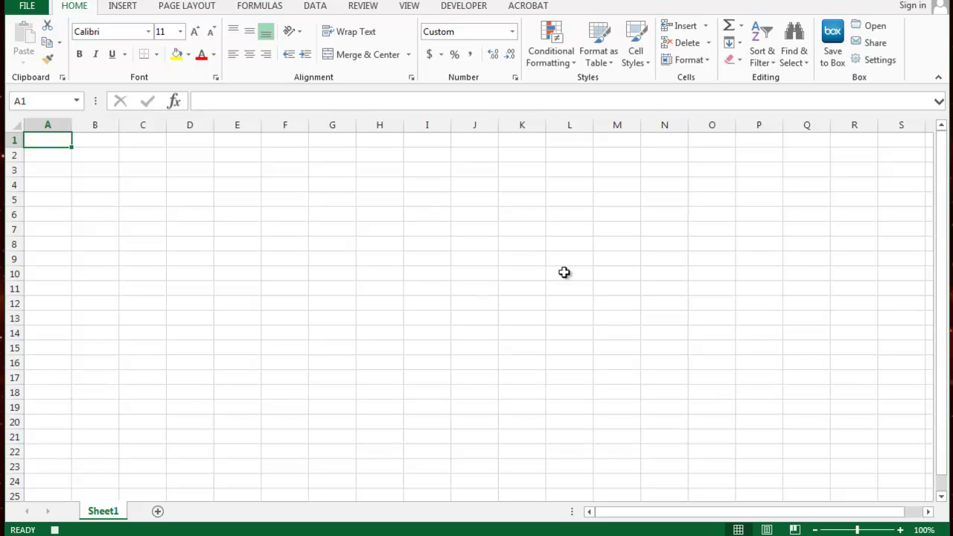
Step: Stop recording the PNumber macro
{"action": "left_click", "coordinate": [409, 6]}
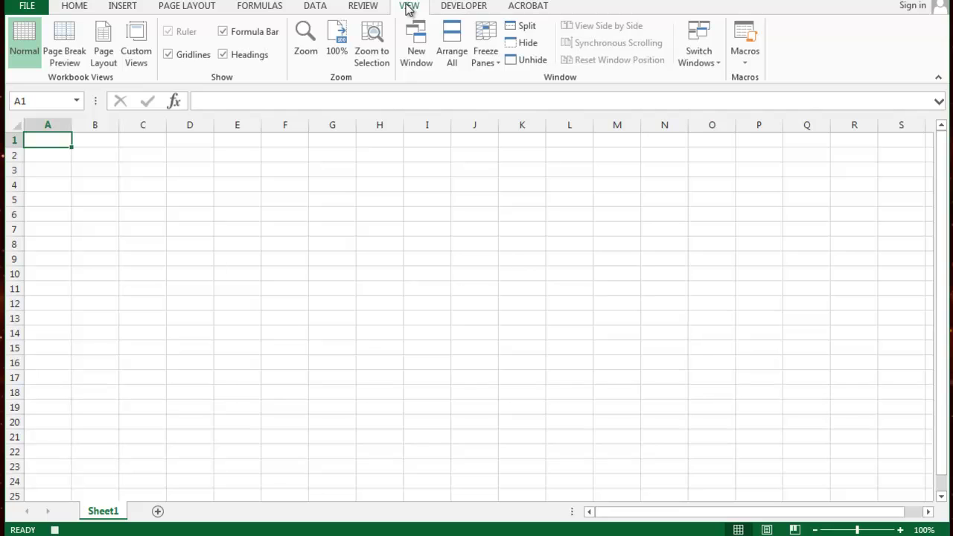
{"action": "left_click", "coordinate": [747, 66]}
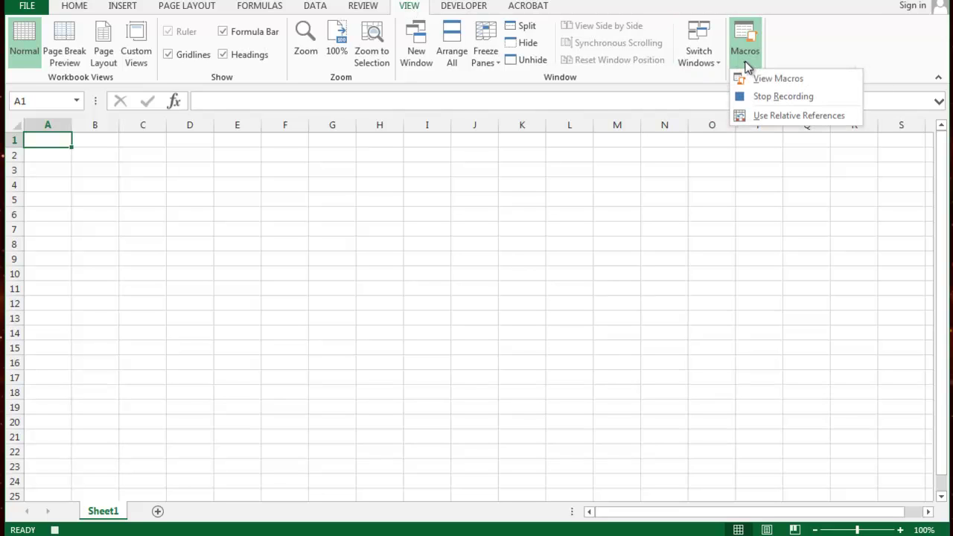
{"action": "left_click", "coordinate": [754, 96]}
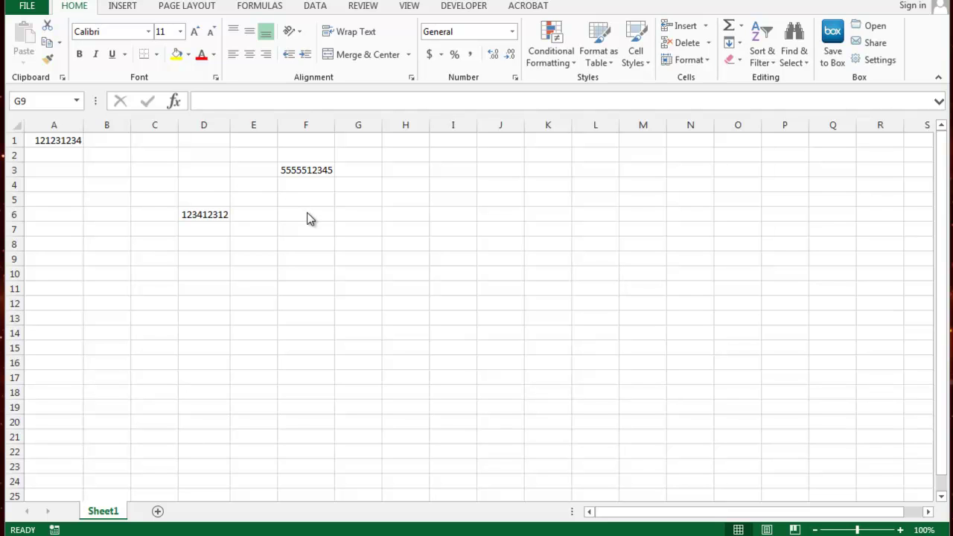
Step: Run the PERSONAL.XLSB!PNumber macro on the number in cell A1
{"action": "left_click", "coordinate": [53, 140]}
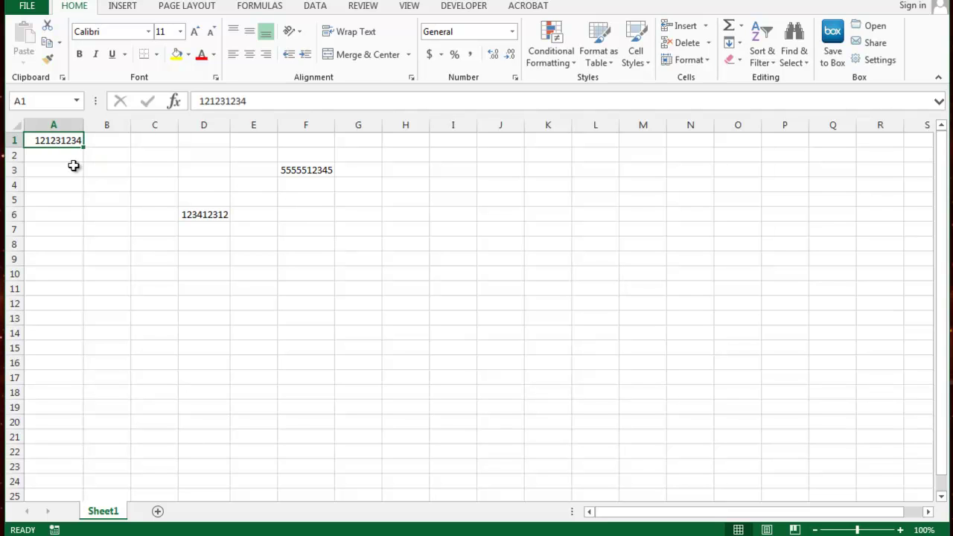
{"action": "left_click", "coordinate": [408, 6]}
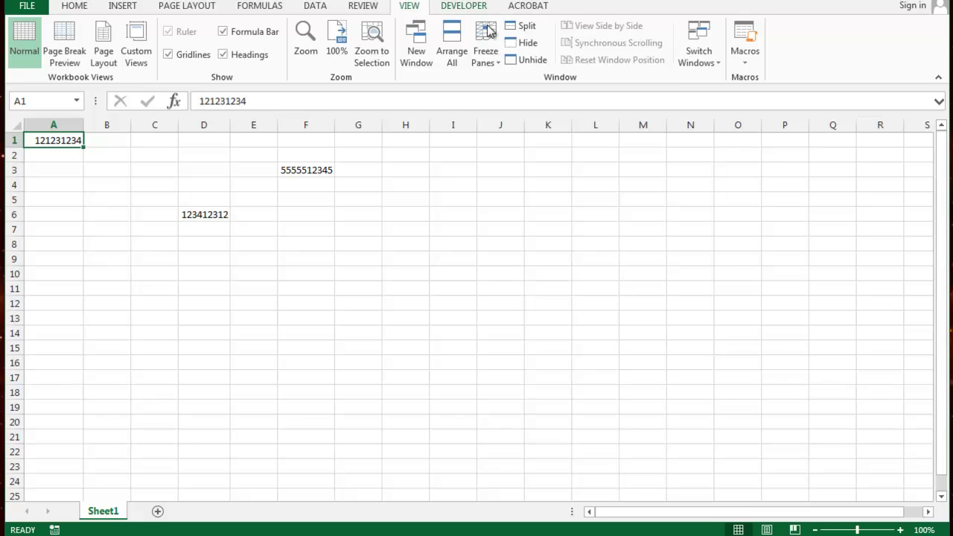
{"action": "left_click", "coordinate": [747, 66]}
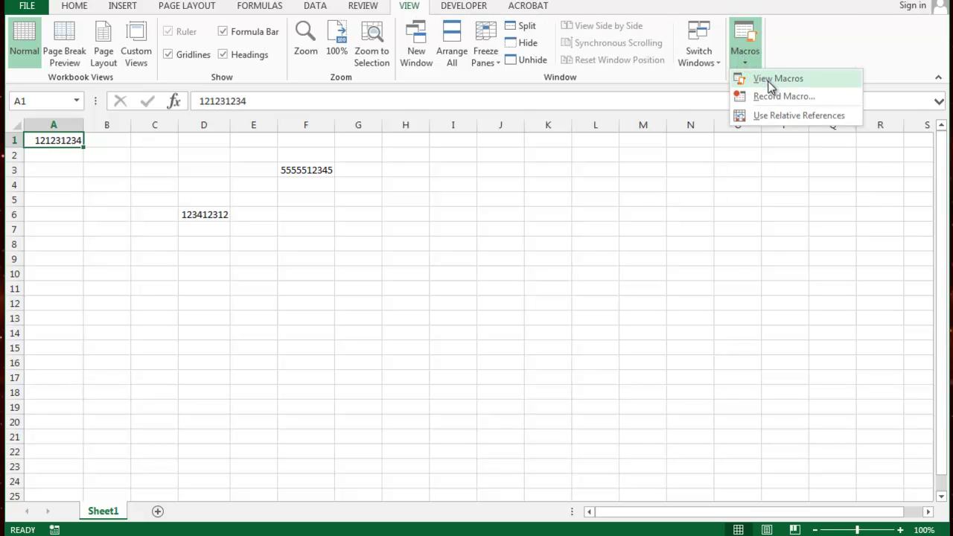
{"action": "left_click", "coordinate": [770, 81]}
{"action": "left_click_drag", "start_coordinate": [568, 220], "coordinate": [539, 137]}
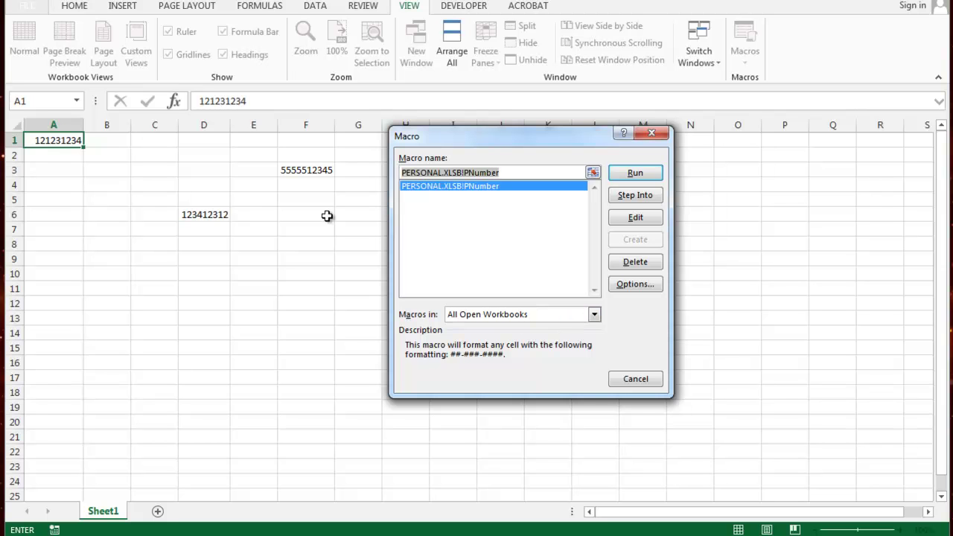
{"action": "left_click", "coordinate": [635, 172]}
Step: Run the PERSONAL.XLSB!PNumber macro on the number in cell F3
{"action": "left_click", "coordinate": [306, 172]}
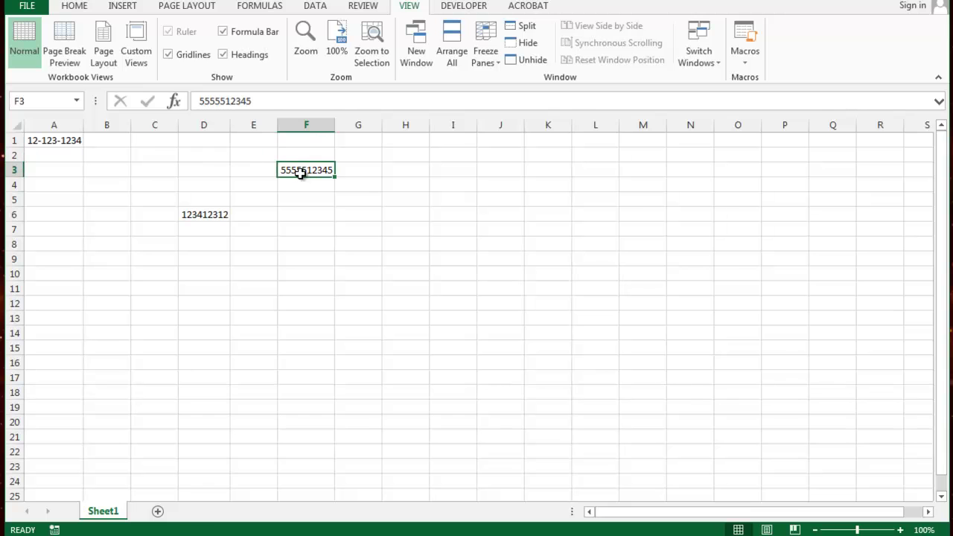
{"action": "left_click", "coordinate": [744, 64]}
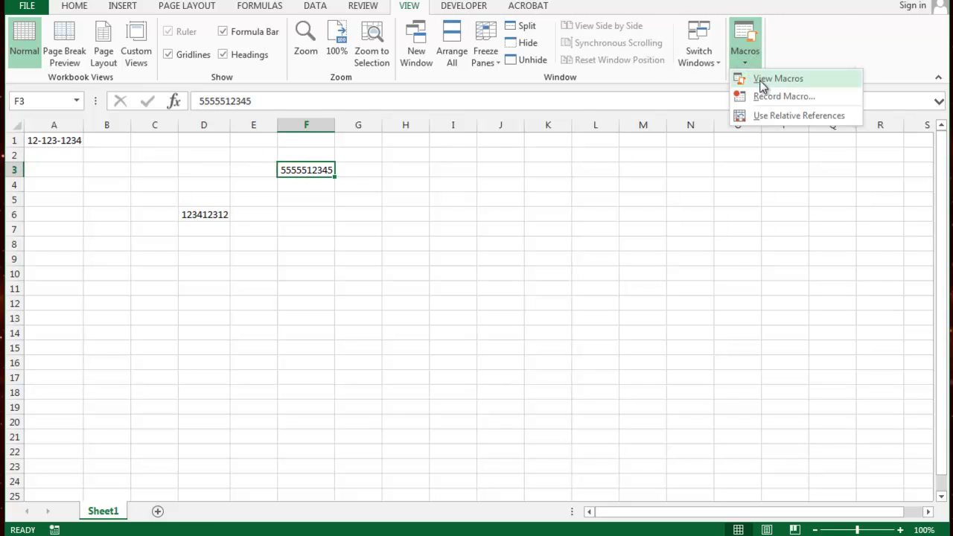
{"action": "left_click", "coordinate": [763, 80]}
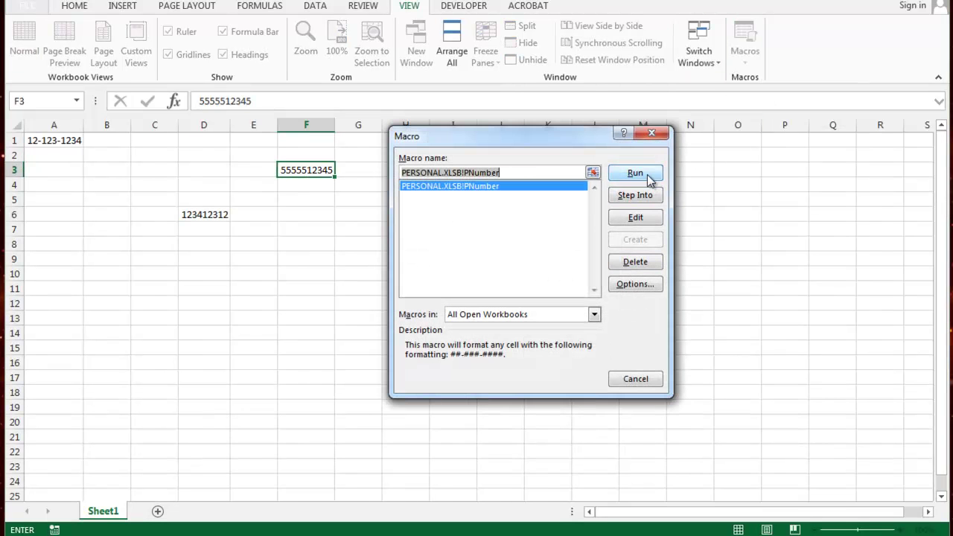
{"action": "left_click", "coordinate": [647, 174]}
Step: Run the PERSONAL.XLSB!PNumber macro on the number in cell D6
{"action": "left_click", "coordinate": [201, 216]}
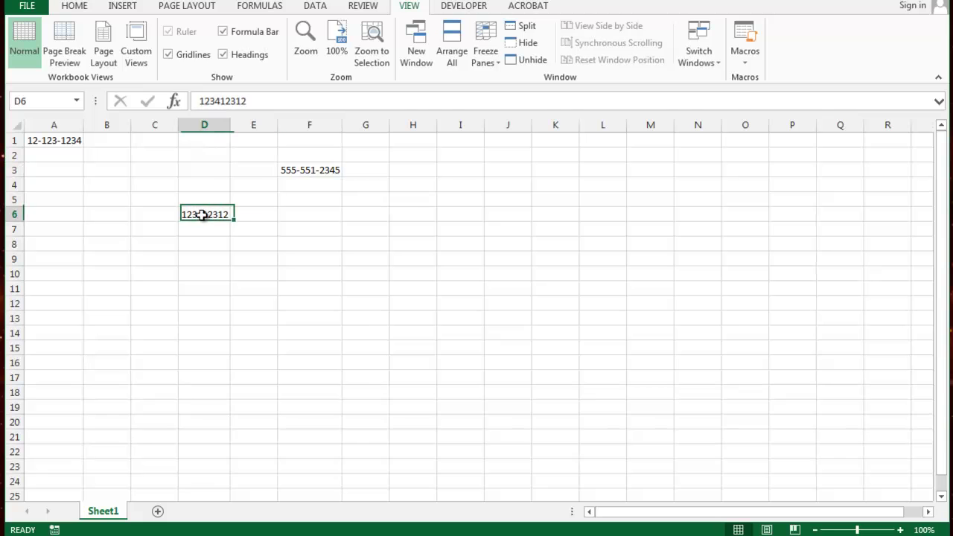
{"action": "left_click", "coordinate": [750, 67]}
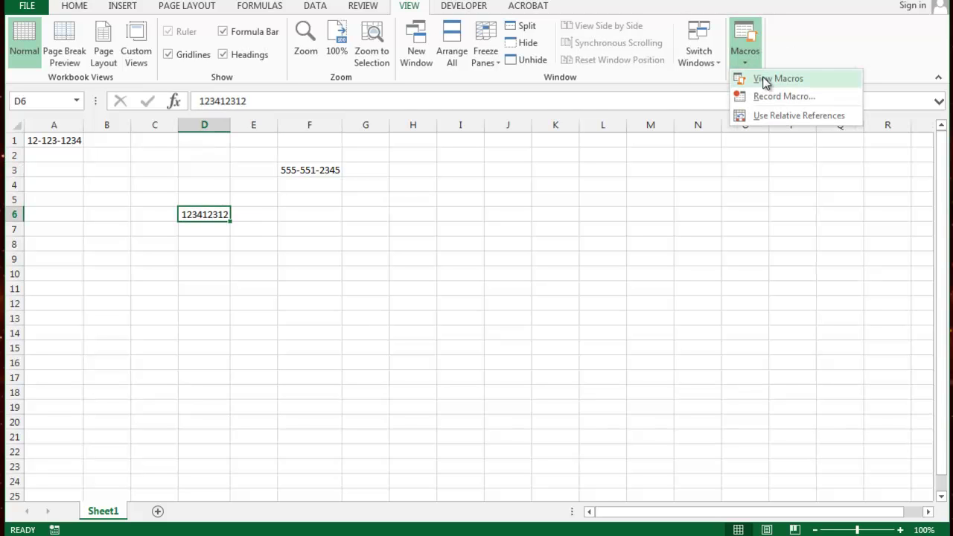
{"action": "left_click", "coordinate": [767, 79]}
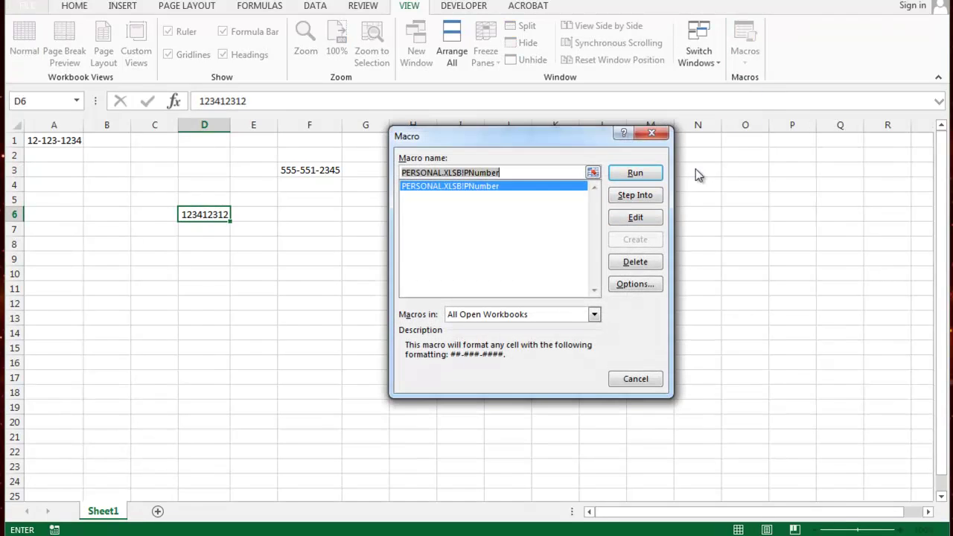
{"action": "left_click", "coordinate": [643, 172]}
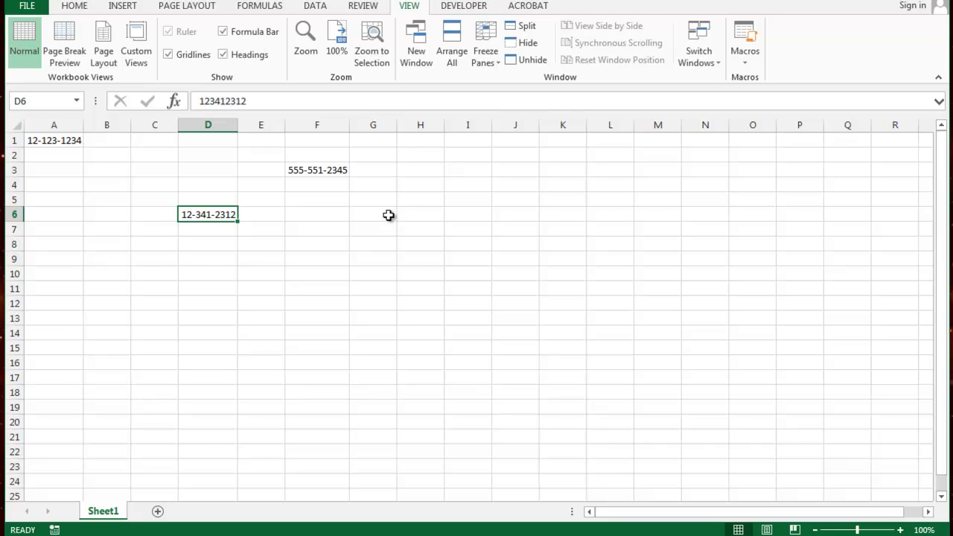
{"action": "left_click", "coordinate": [78, 9]}
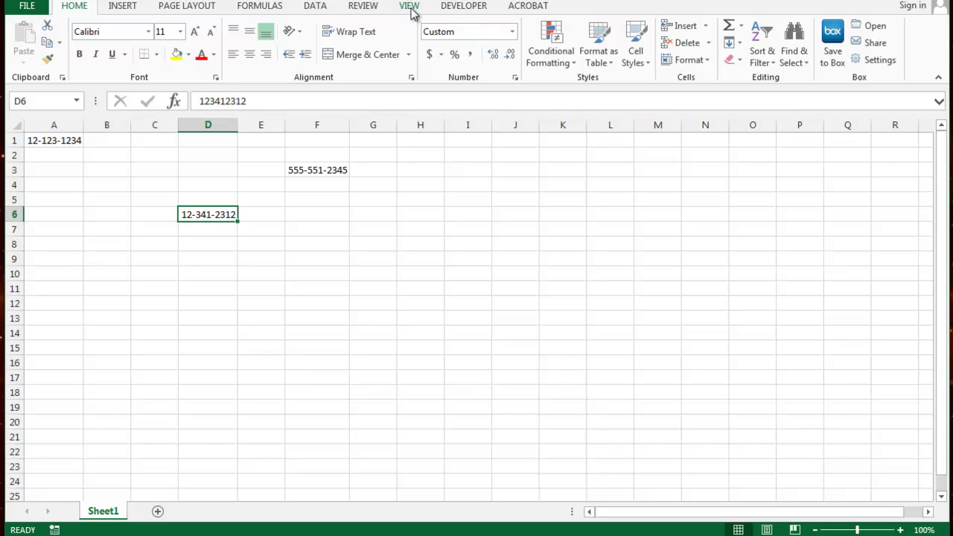
{"action": "left_click", "coordinate": [950, 339]}
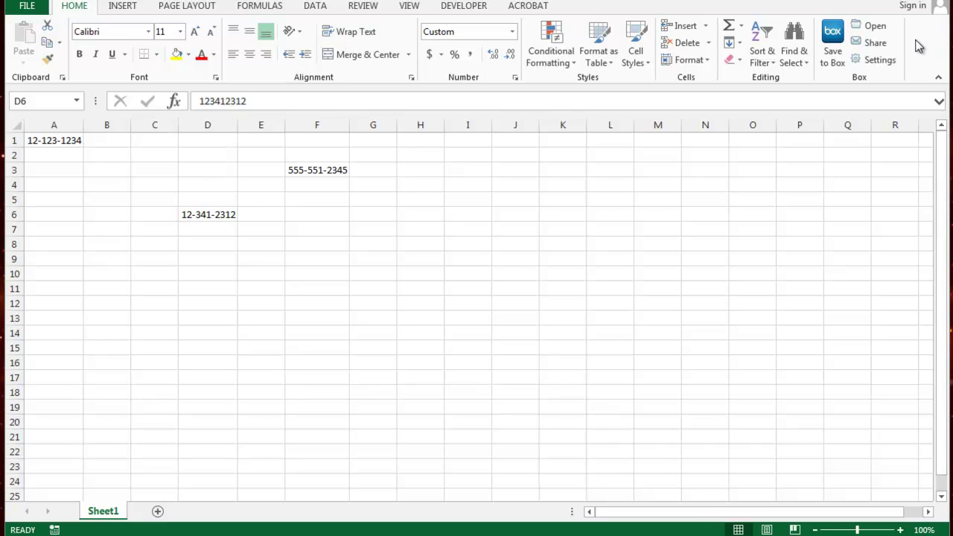
{"action": "left_click", "coordinate": [375, 70]}
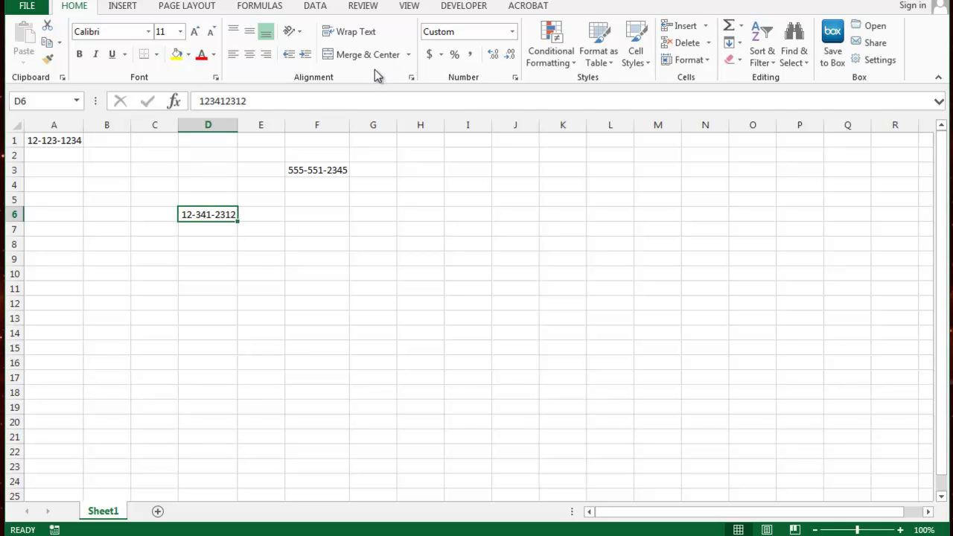
Step: Open the ribbon customization options and list the available macros as the commands to choose from
{"action": "right_click", "coordinate": [375, 69]}
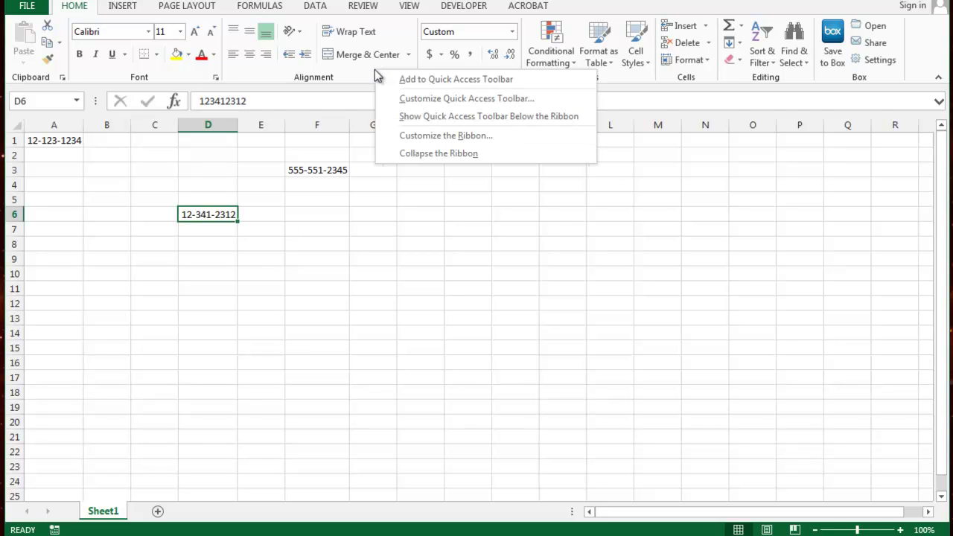
{"action": "left_click", "coordinate": [432, 139]}
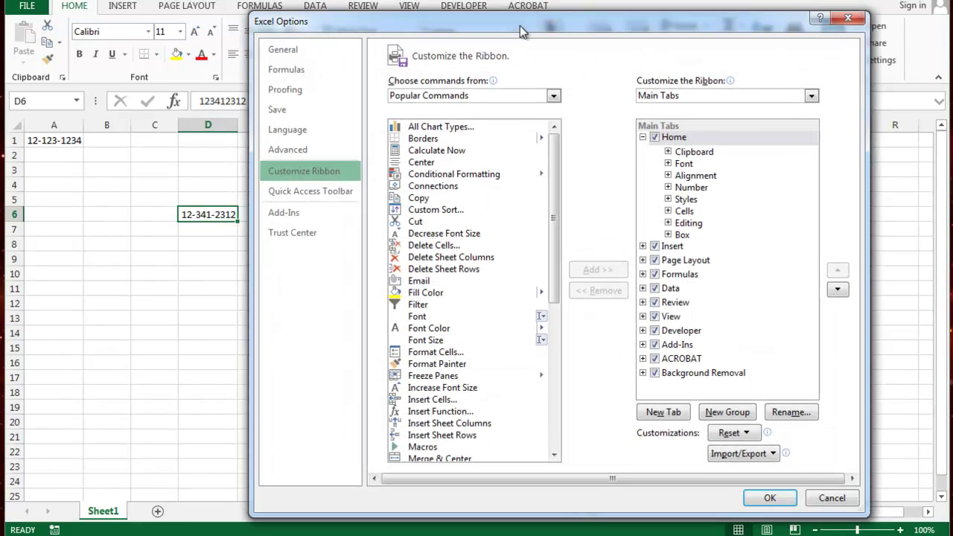
{"action": "left_click_drag", "start_coordinate": [519, 26], "coordinate": [408, 8]}
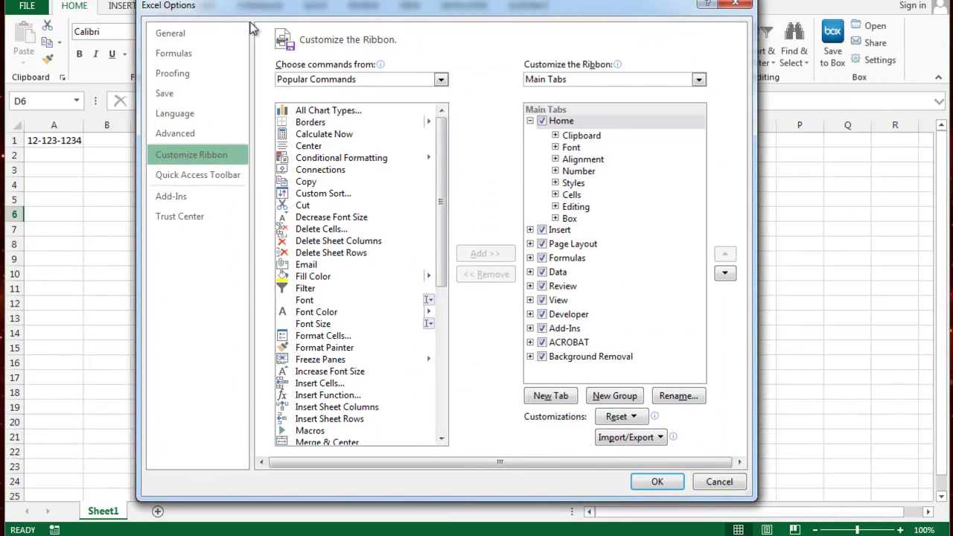
{"action": "left_click", "coordinate": [442, 81]}
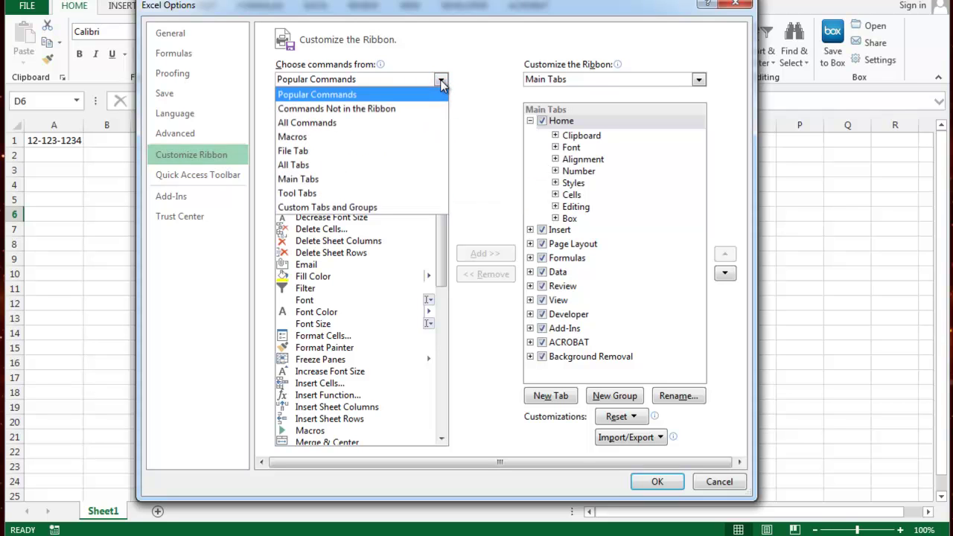
{"action": "left_click", "coordinate": [398, 136]}
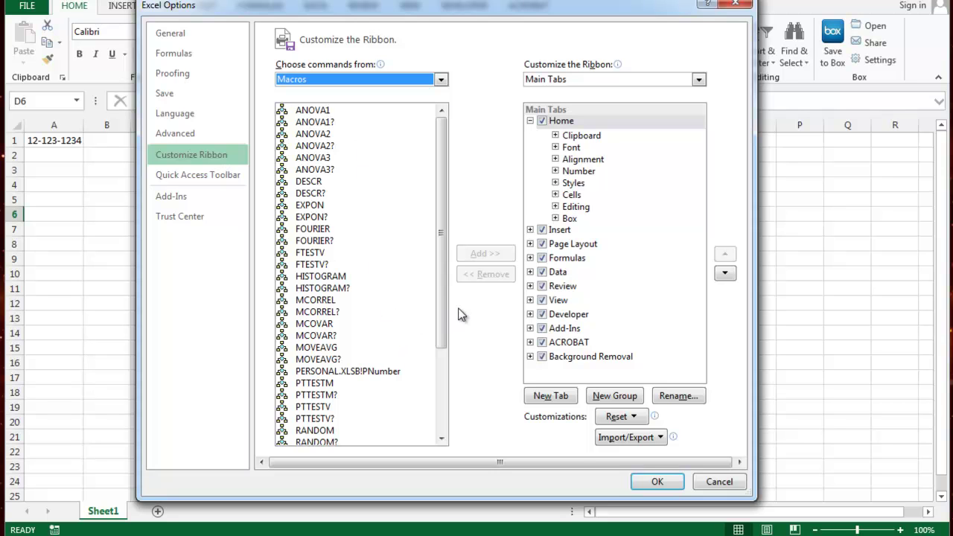
{"action": "left_click_drag", "start_coordinate": [444, 317], "coordinate": [452, 401]}
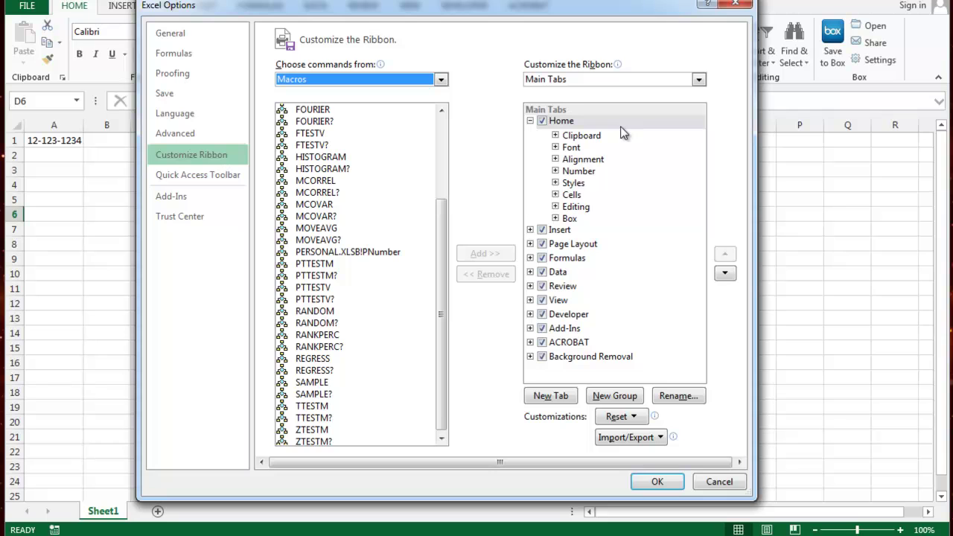
Step: Add a custom group named MyMacros to the Home tab of the ribbon
{"action": "left_click", "coordinate": [615, 397]}
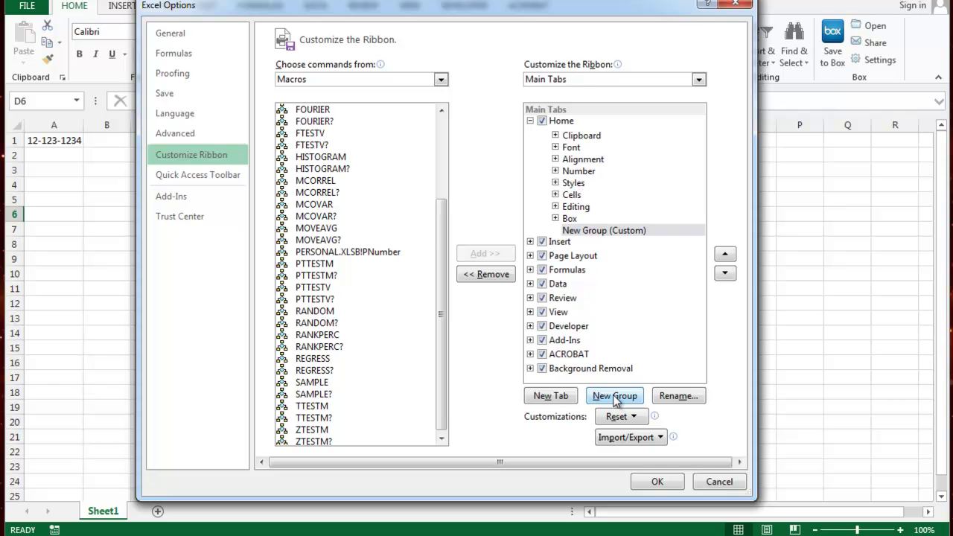
{"action": "left_click", "coordinate": [677, 396]}
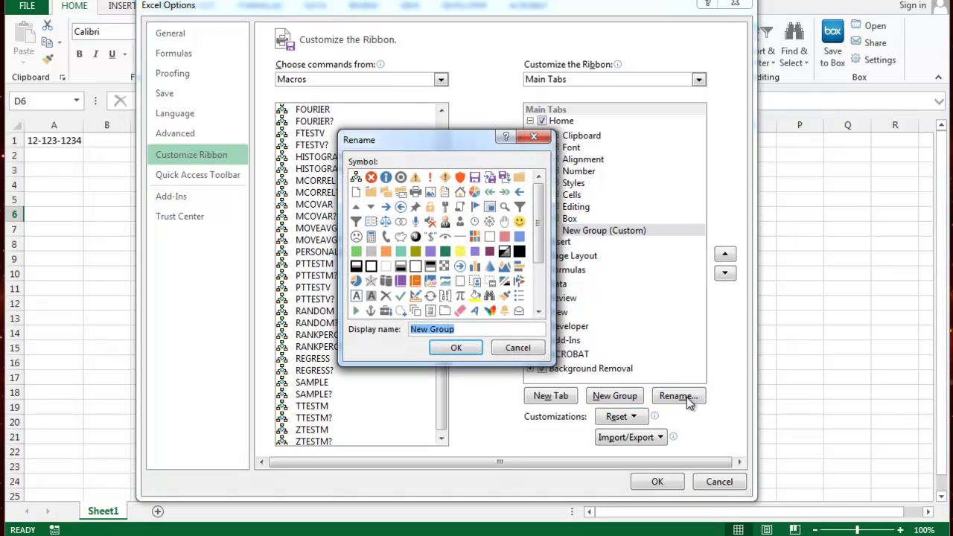
{"action": "type", "text": "MyMacros"}
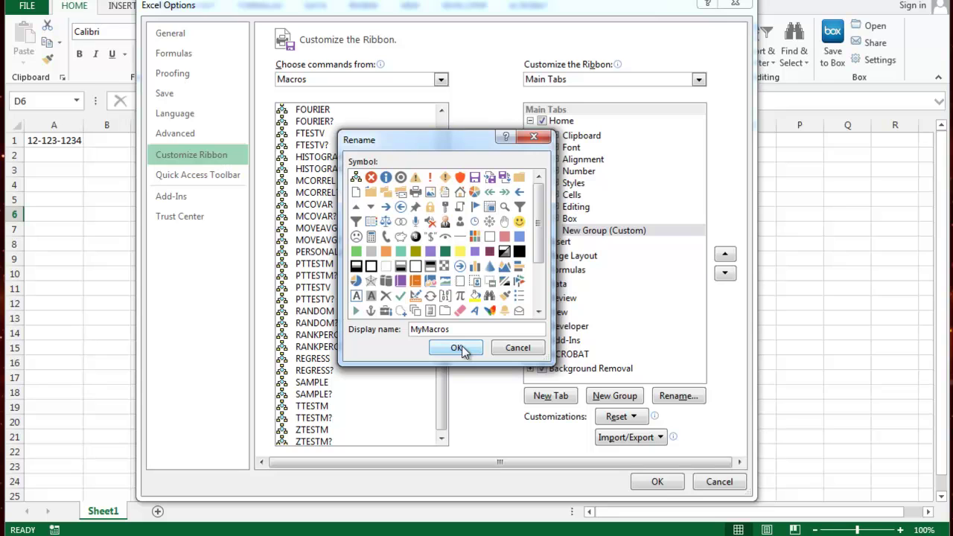
{"action": "left_click", "coordinate": [460, 349]}
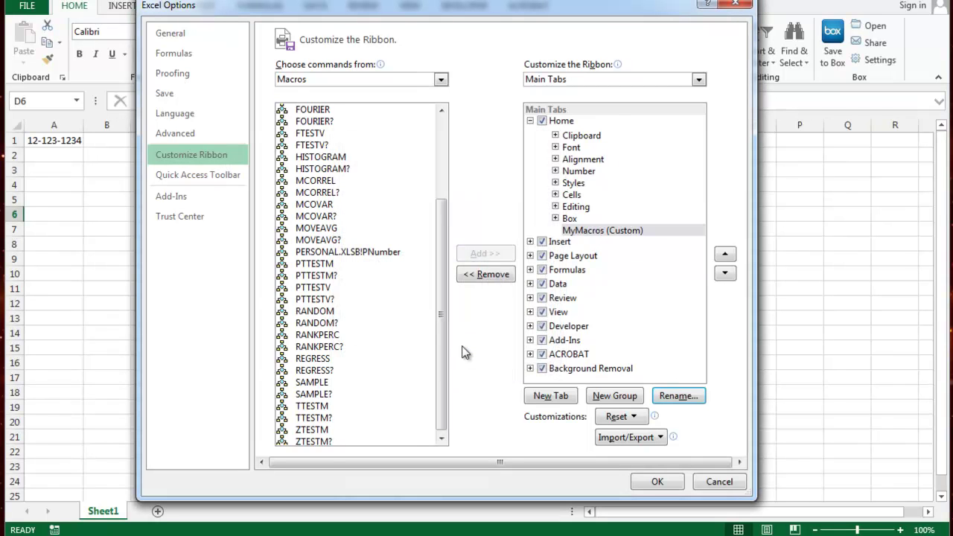
Step: Add the PERSONAL.XLSB!PNumber macro to the MyMacros group with the display name PNumber and the orange shield symbol, and apply the ribbon changes
{"action": "left_click", "coordinate": [350, 253]}
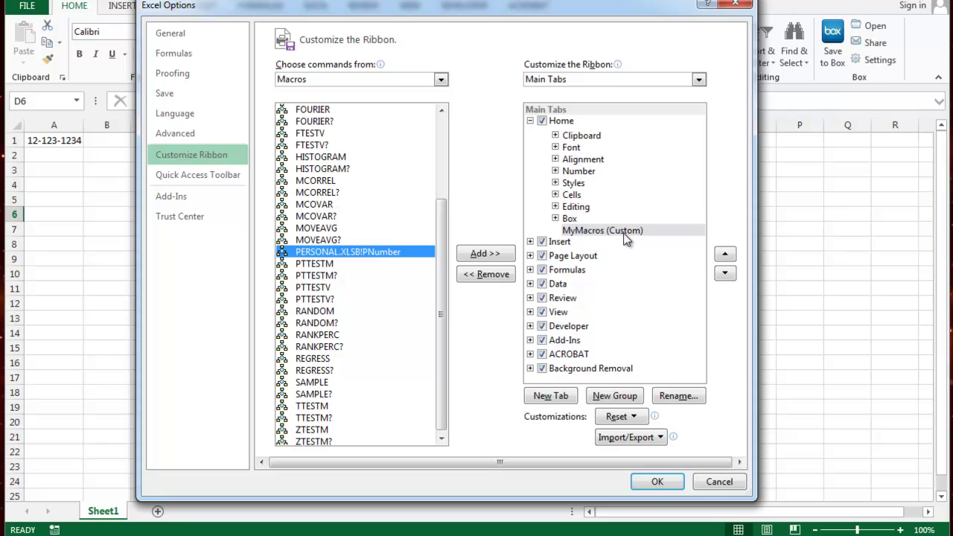
{"action": "left_click", "coordinate": [484, 255]}
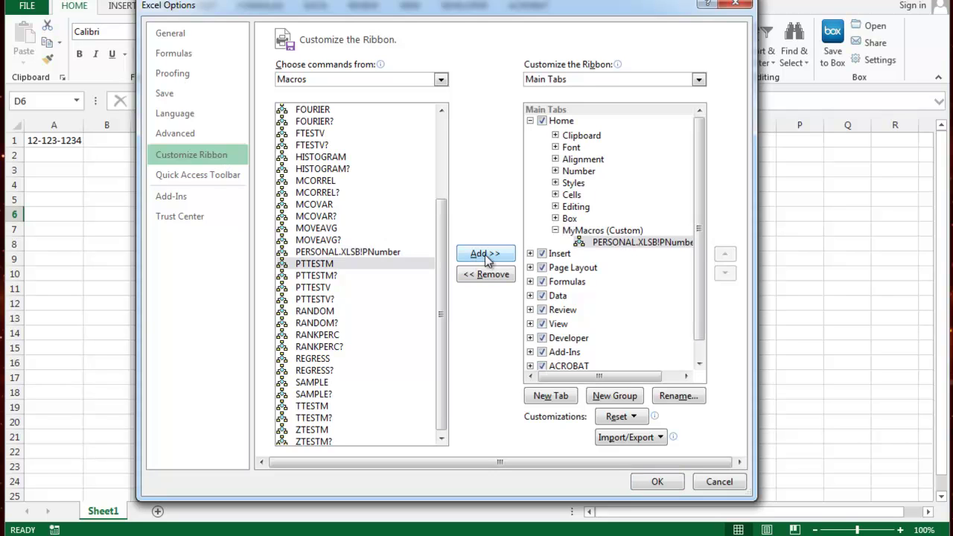
{"action": "left_click", "coordinate": [680, 397]}
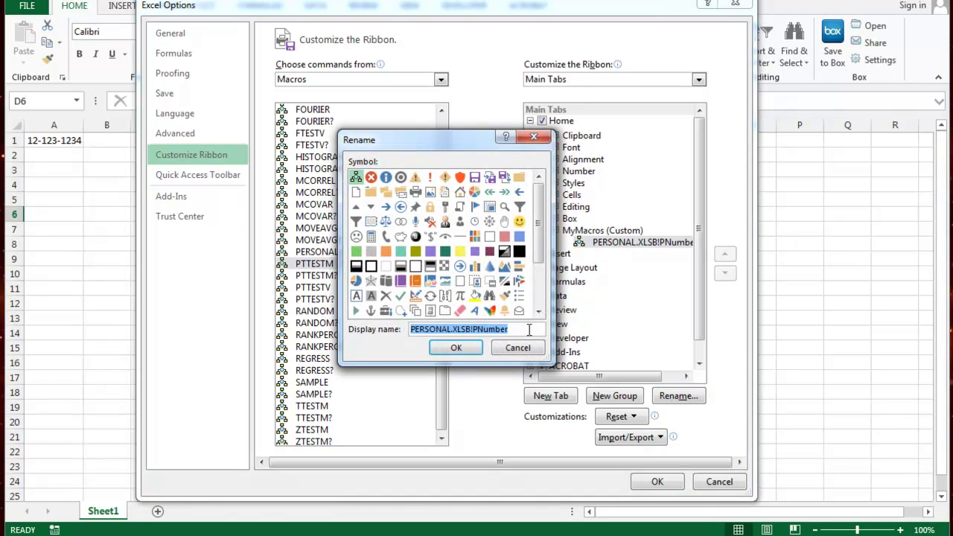
{"action": "type", "text": "PNumb"}
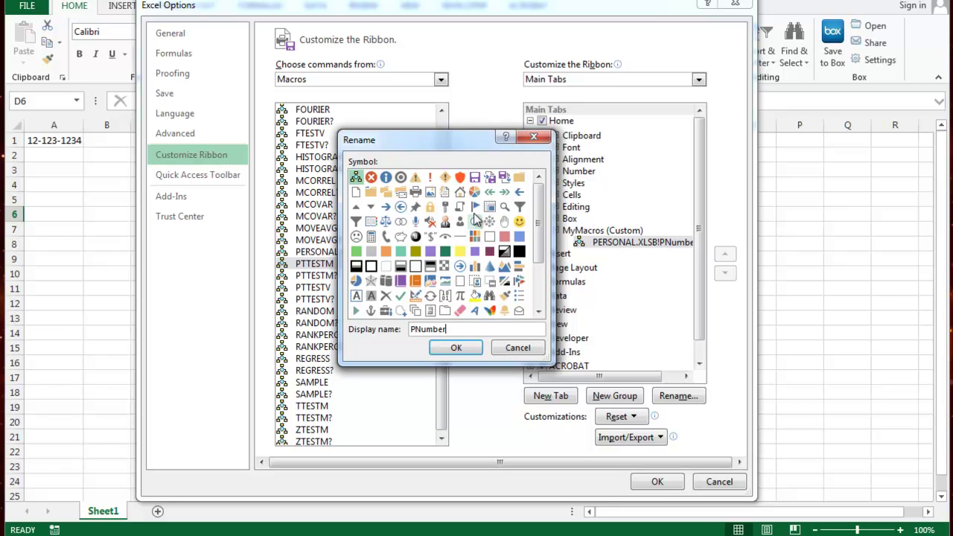
{"action": "left_click", "coordinate": [460, 176]}
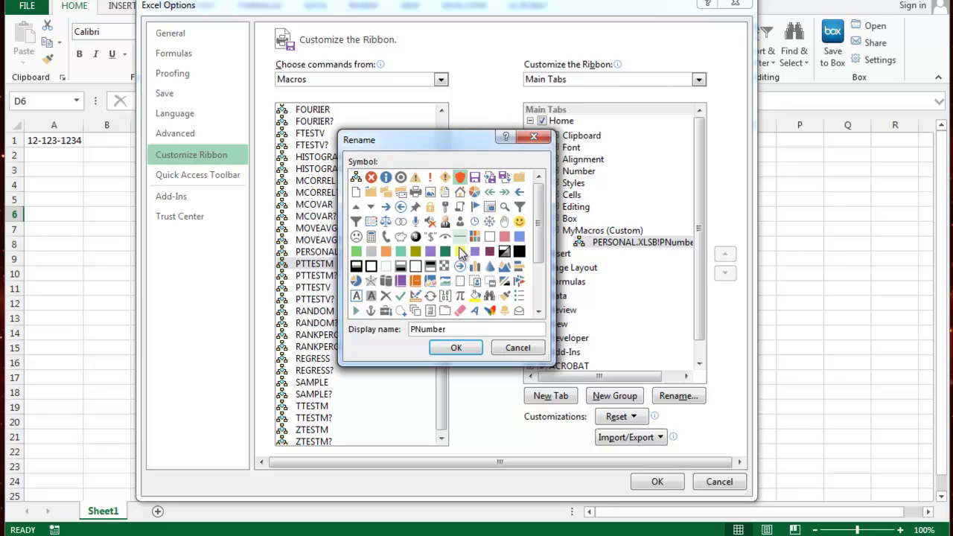
{"action": "left_click", "coordinate": [457, 349]}
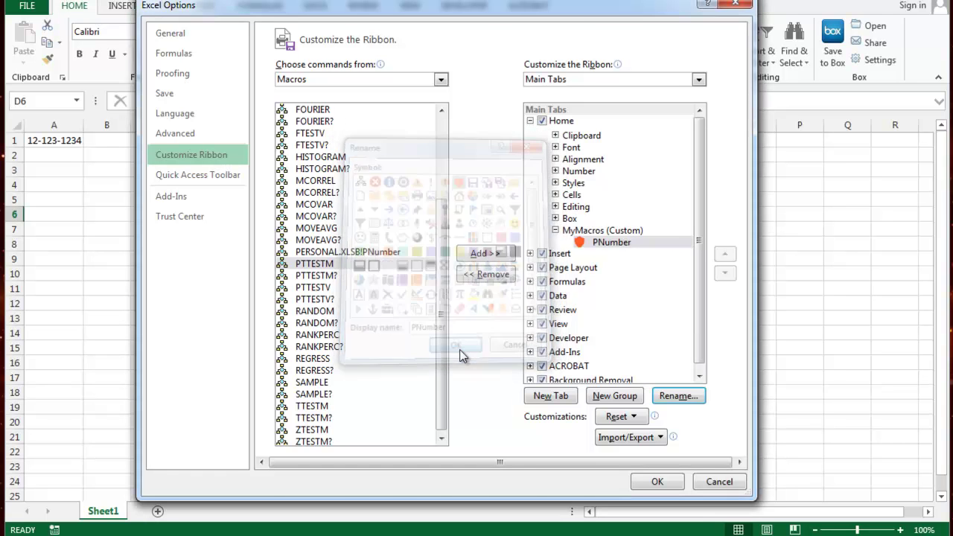
{"action": "left_click", "coordinate": [658, 482]}
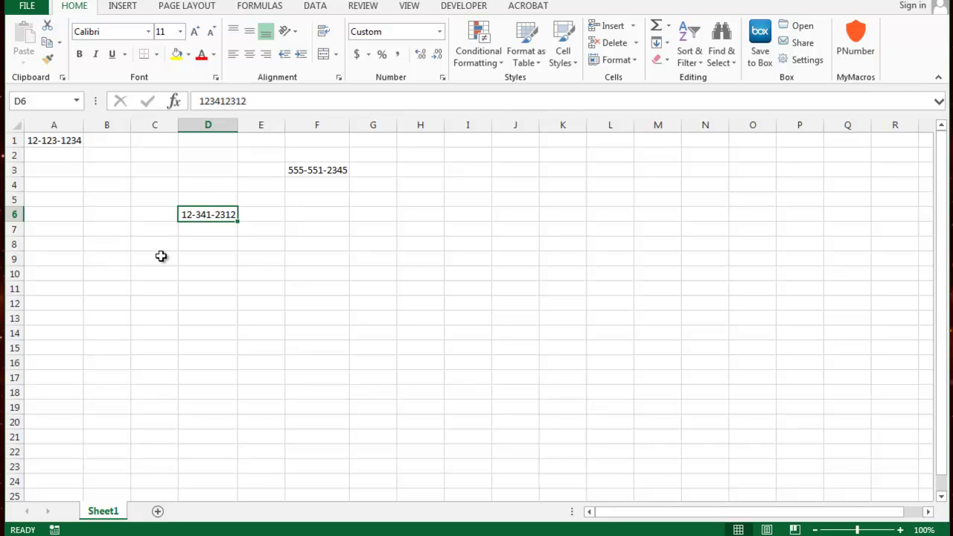
Step: Reset the number format of columns A through F to General
{"action": "left_click_drag", "start_coordinate": [55, 126], "coordinate": [320, 148]}
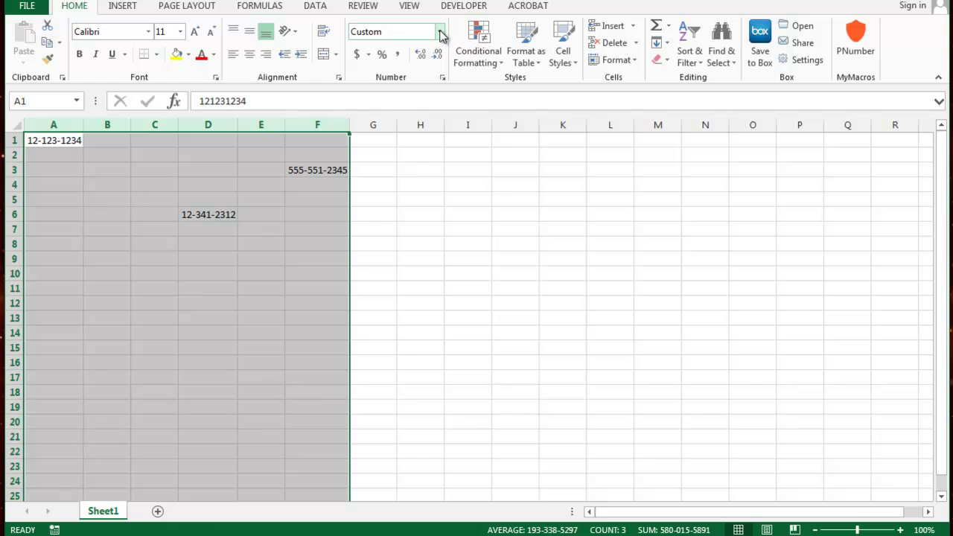
{"action": "left_click", "coordinate": [440, 32]}
{"action": "left_click", "coordinate": [402, 55]}
{"action": "left_click", "coordinate": [384, 286]}
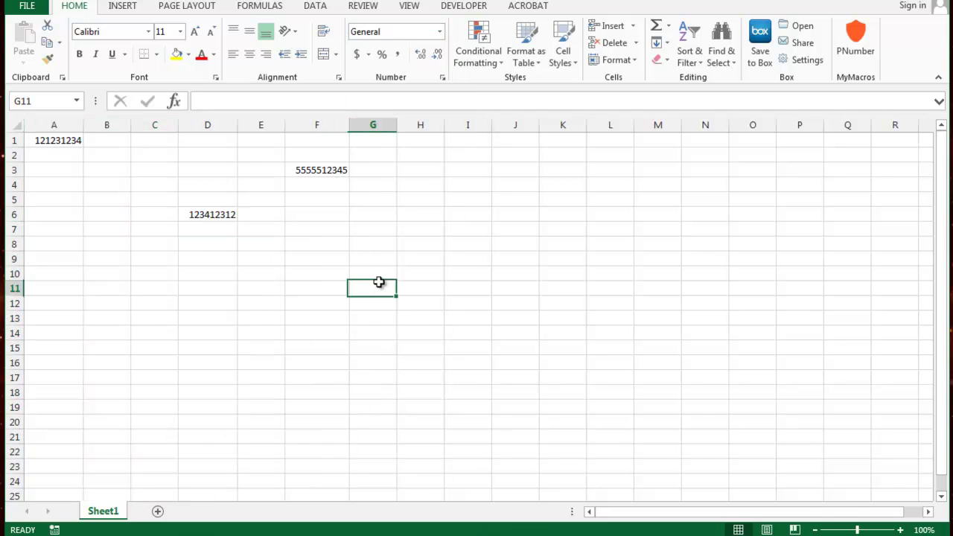
Step: Format the numbers in cells A1, D6 and F3 with the PNumber macro from the MyMacros ribbon group
{"action": "left_click", "coordinate": [50, 142]}
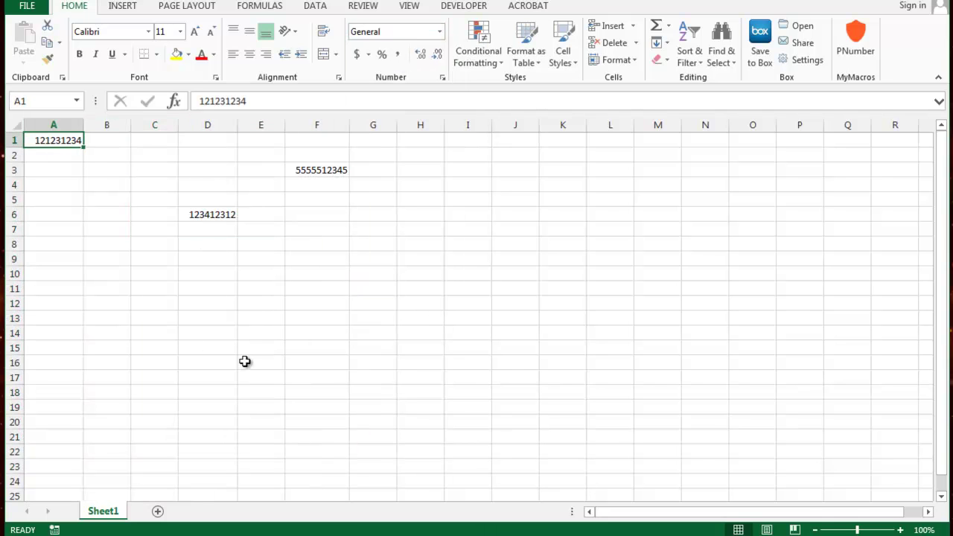
{"action": "left_click", "coordinate": [848, 41]}
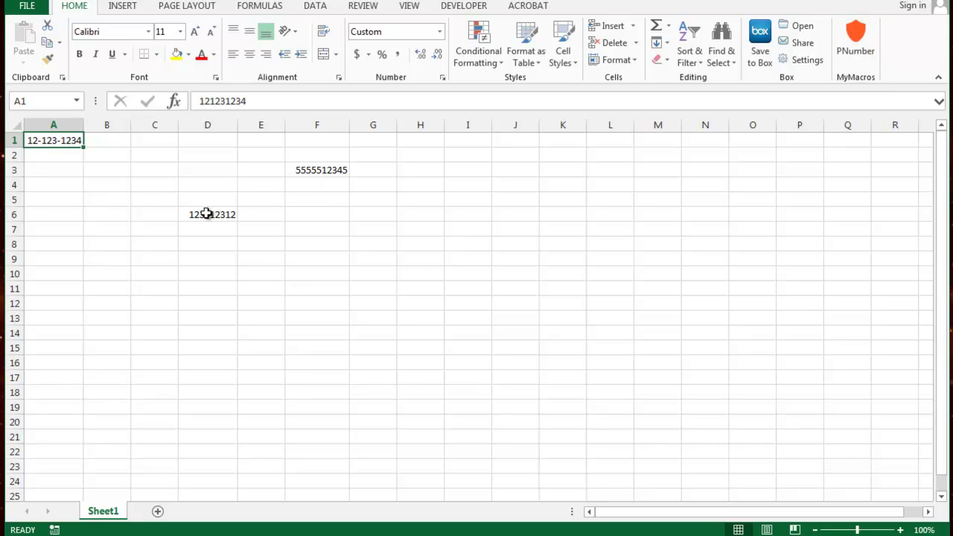
{"action": "left_click", "coordinate": [207, 215]}
{"action": "left_click", "coordinate": [849, 37]}
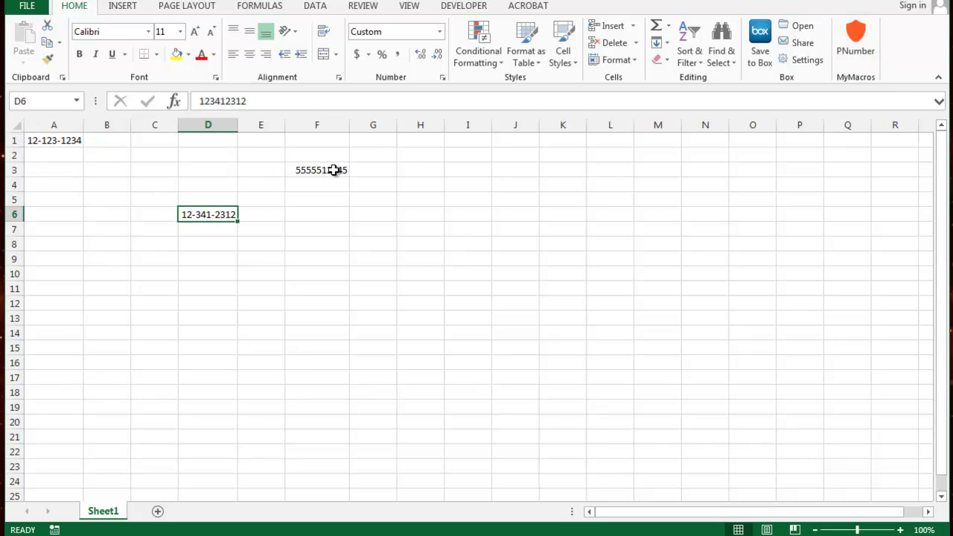
{"action": "left_click", "coordinate": [333, 169]}
{"action": "left_click", "coordinate": [862, 42]}
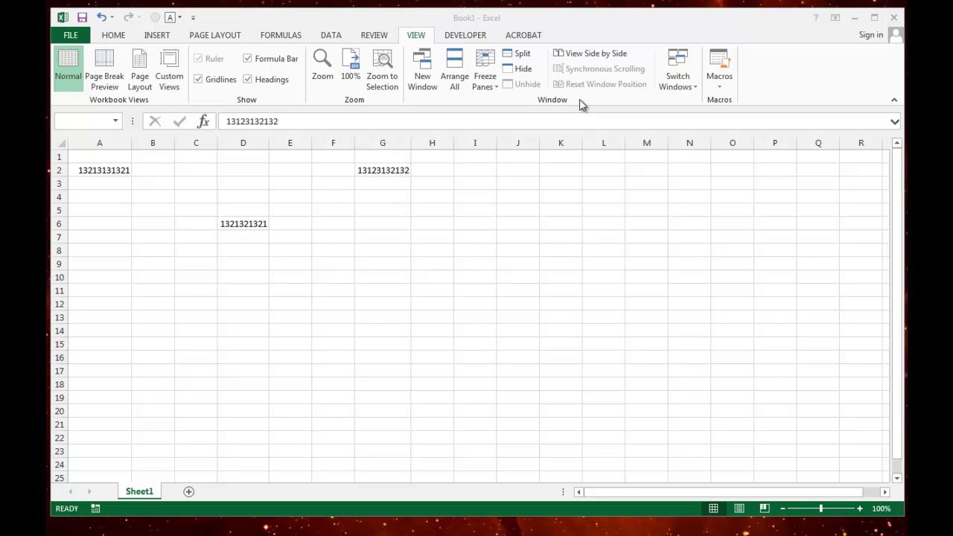
Step: Check the Home ribbon for the MyMacros group and close the Book1 workbook without saving its changes
{"action": "left_click", "coordinate": [125, 36]}
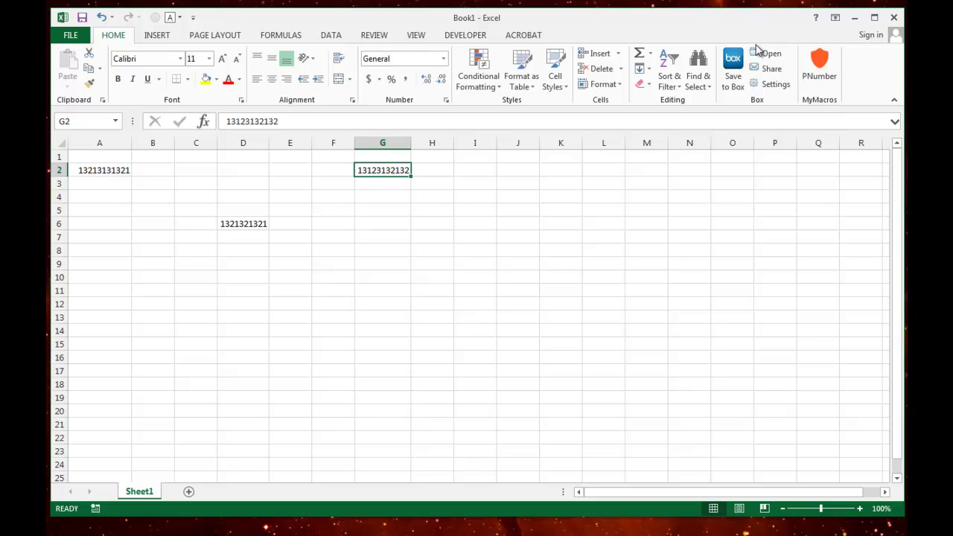
{"action": "left_click", "coordinate": [895, 17]}
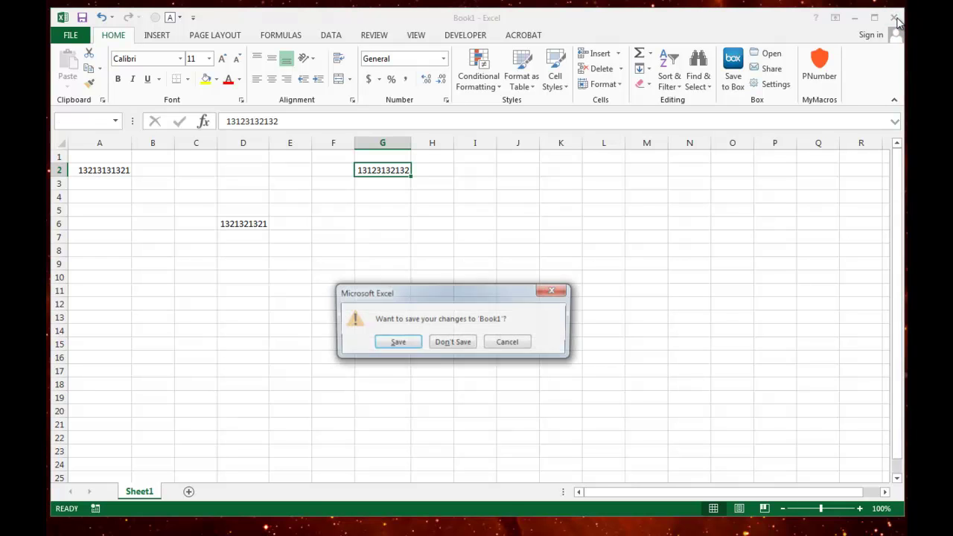
{"action": "left_click", "coordinate": [444, 344]}
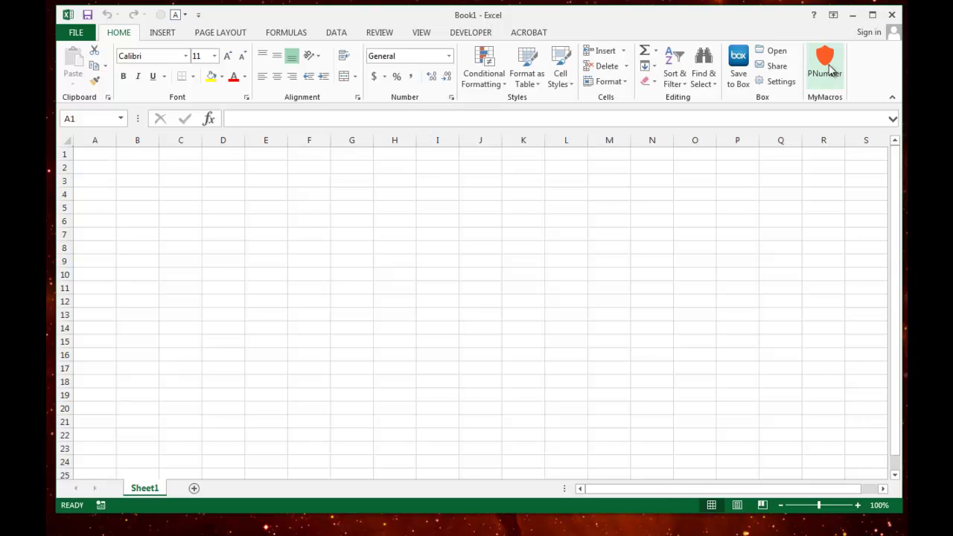
{"action": "left_click", "coordinate": [432, 246]}
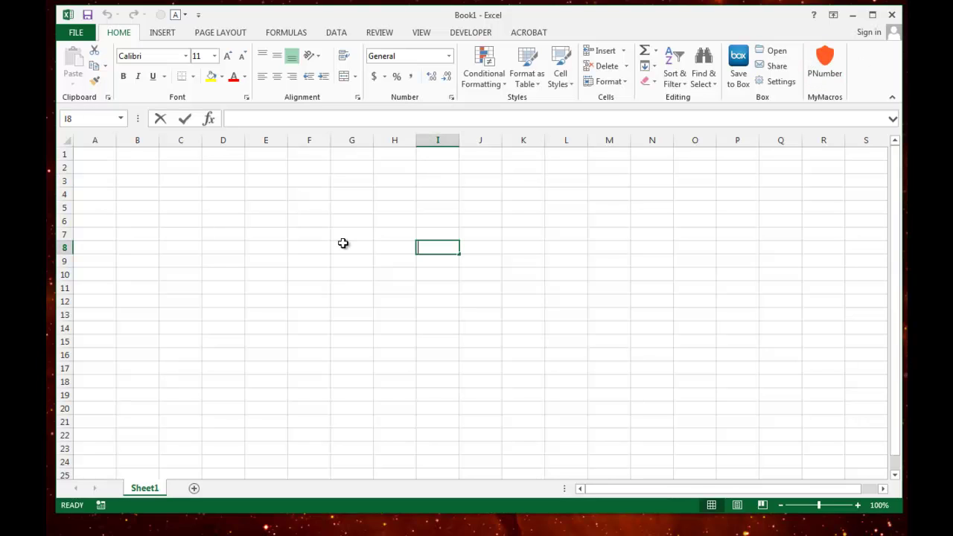
{"action": "type", "text": "32131321321"}
{"action": "left_click", "coordinate": [622, 272]}
{"action": "left_click", "coordinate": [447, 251]}
{"action": "left_click", "coordinate": [828, 71]}
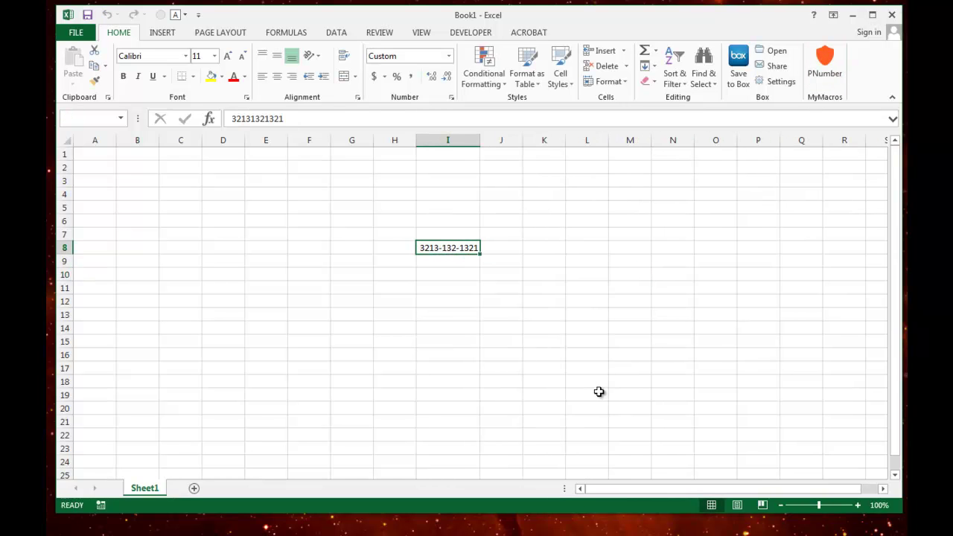
Step: Close the Book1 test workbook
{"action": "left_click", "coordinate": [892, 15]}
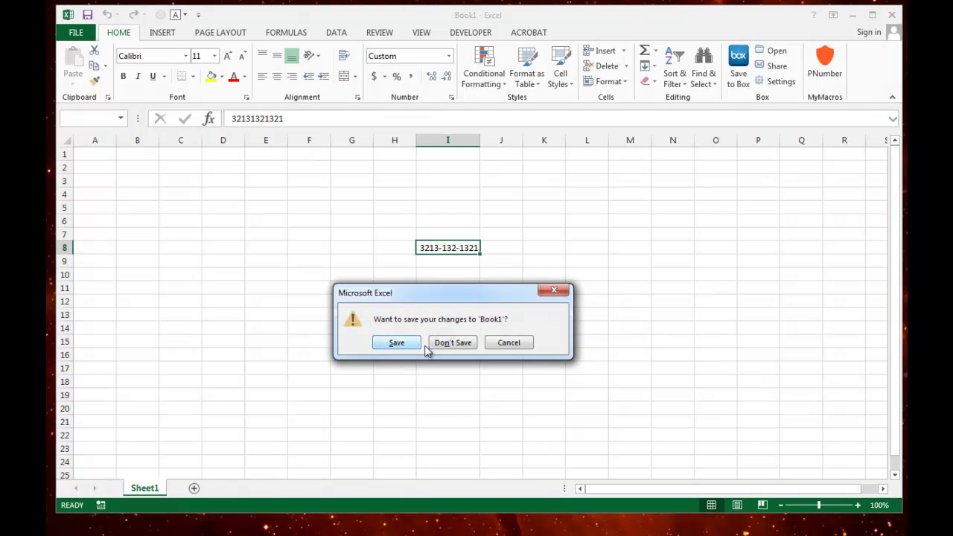